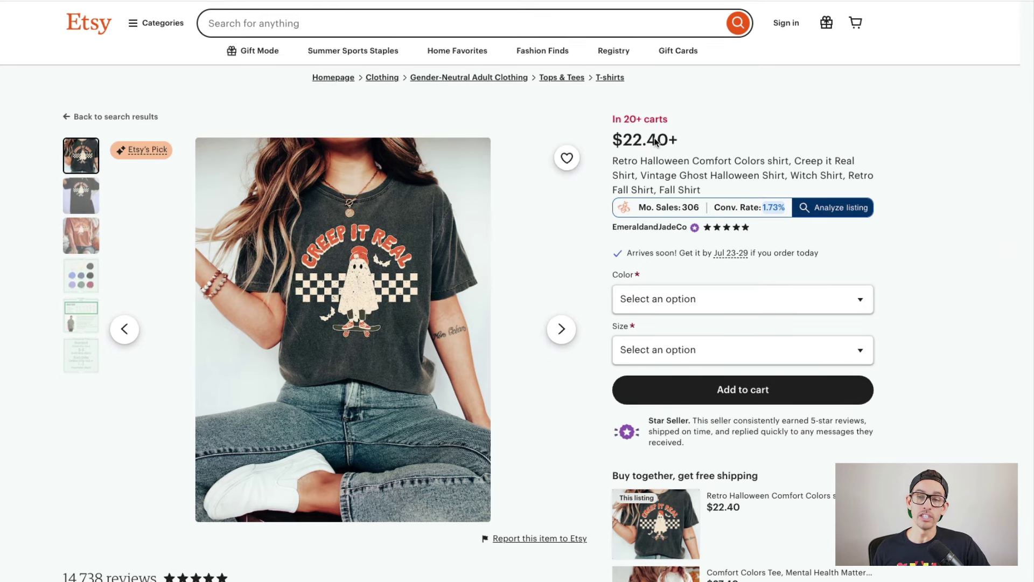
# Open the Analyze listing sales details for the retro Creep It Real ghost shirt
pyautogui.click(838, 207)
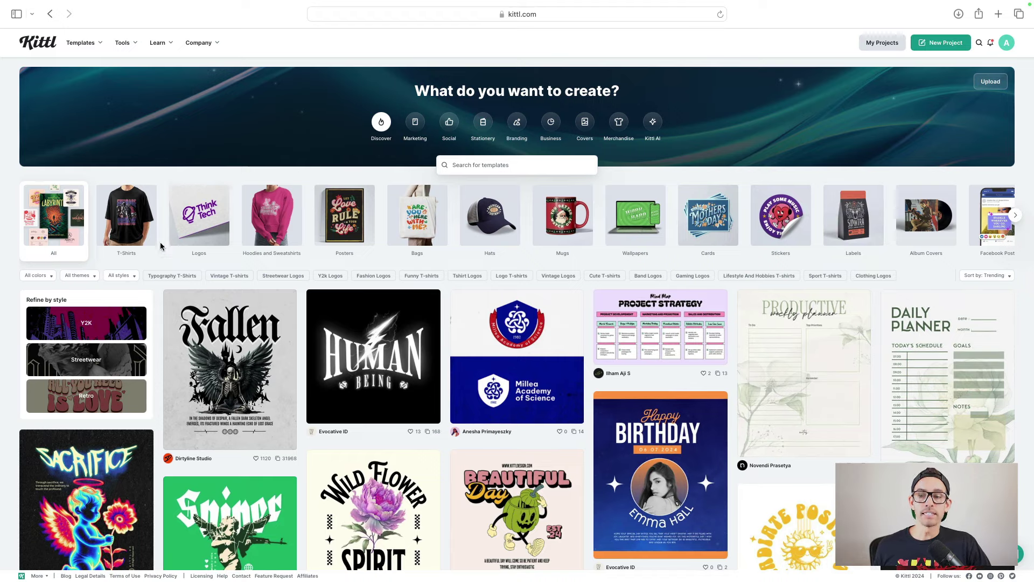
# Search T-Shirt templates for 'Ghost' and open the Stay Spooky template
pyautogui.click(125, 215)
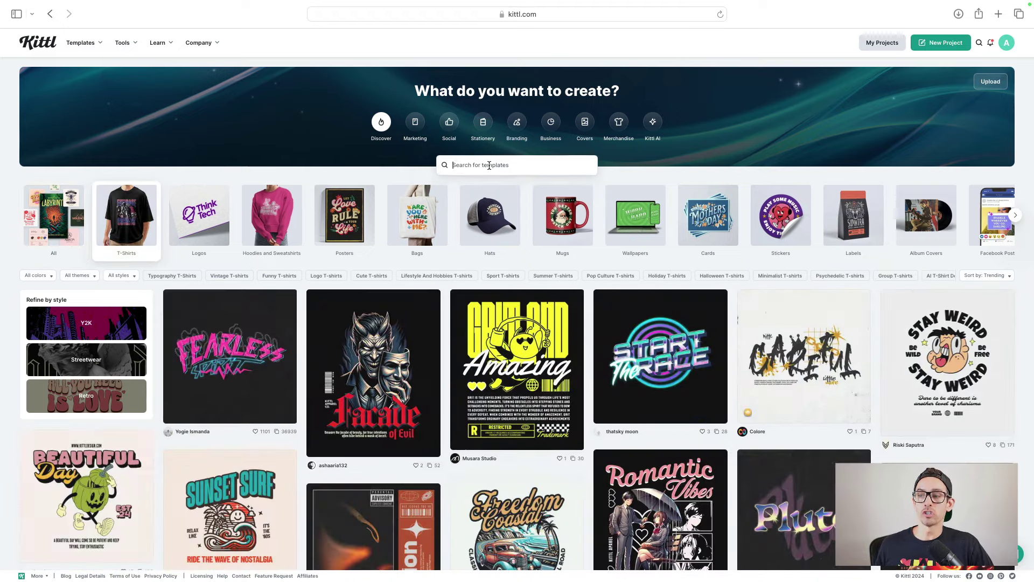
pyautogui.click(492, 165)
pyautogui.write('Ghost')
pyautogui.press('Return')
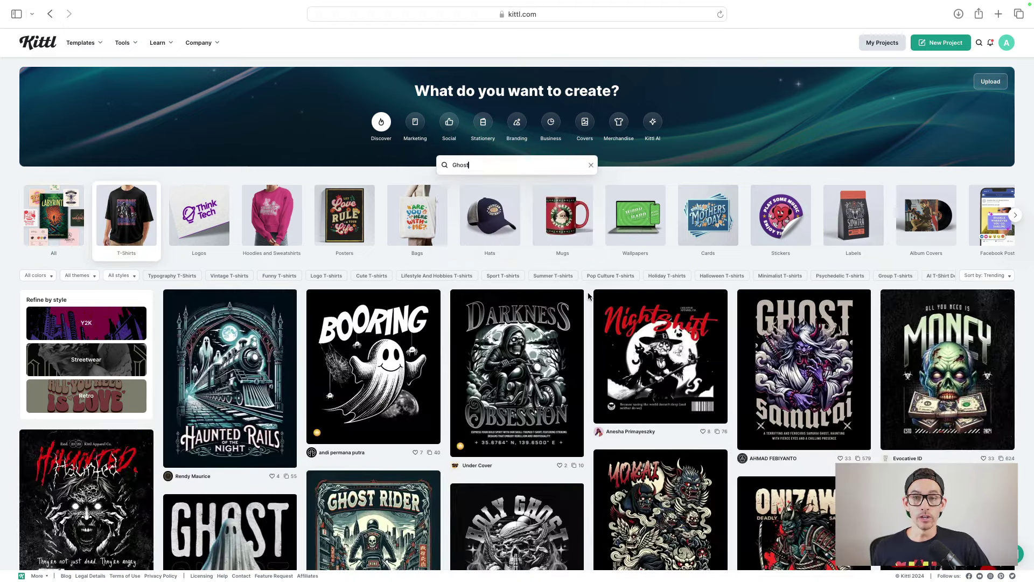
pyautogui.scroll(-7, 589, 296)
pyautogui.scroll(-15, 588, 296)
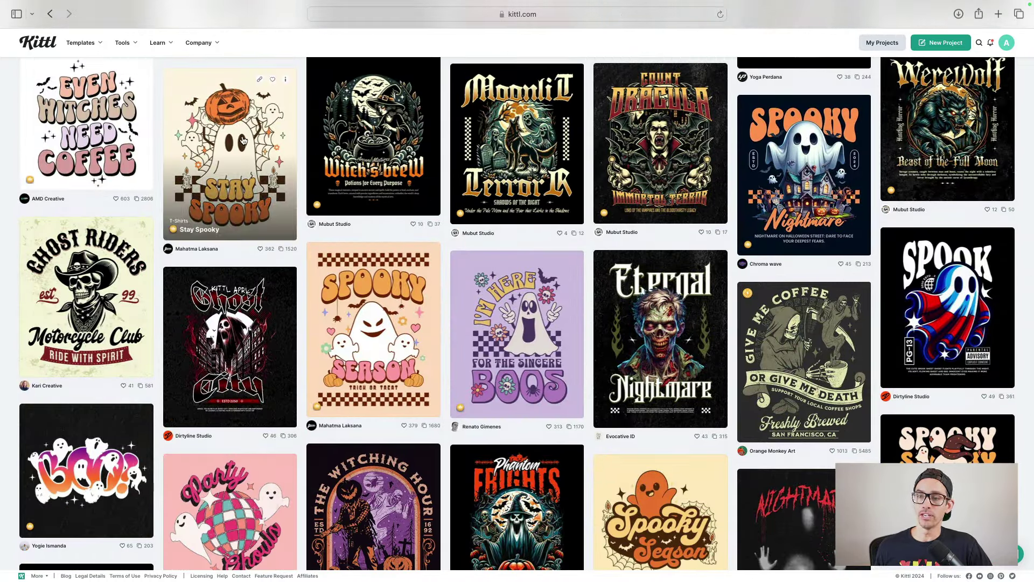
pyautogui.click(215, 149)
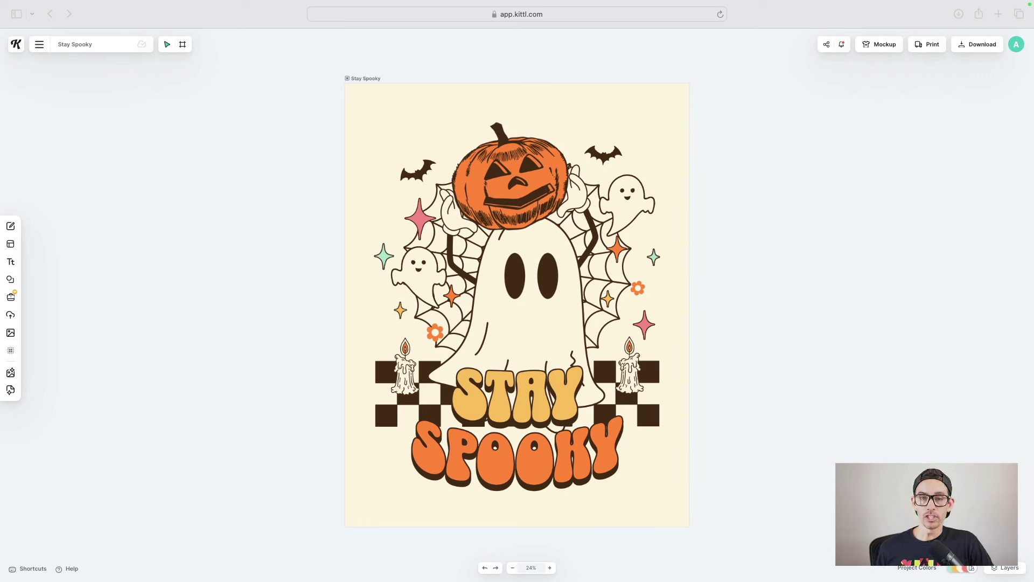
# Change the Background layer's colour from cream to grey
pyautogui.click(995, 568)
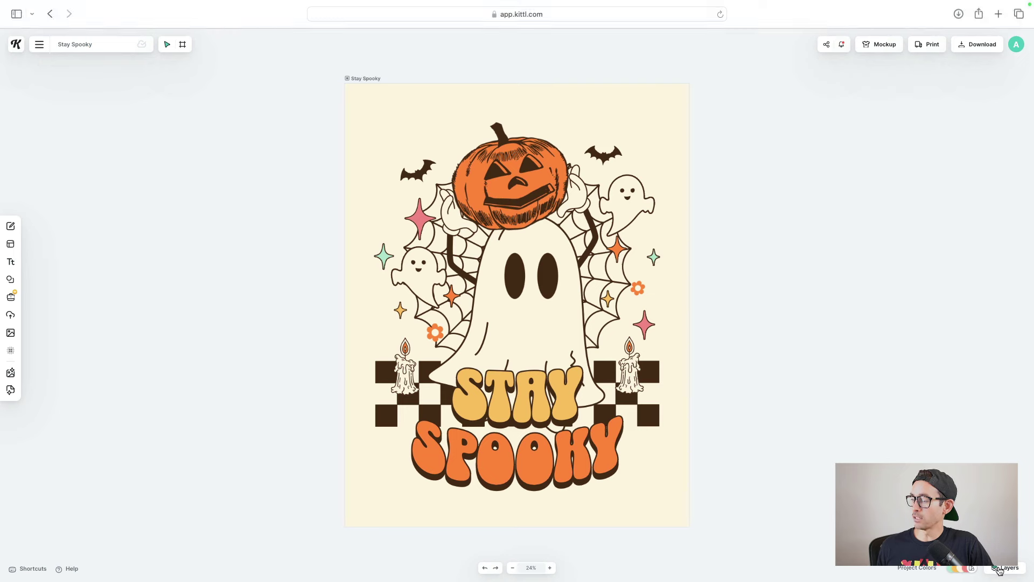
pyautogui.click(929, 435)
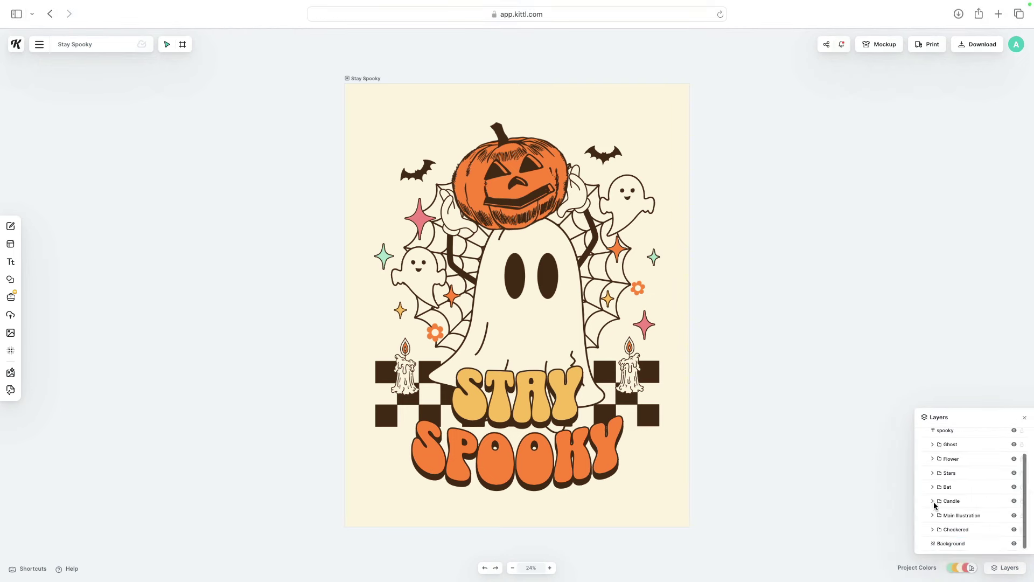
pyautogui.click(951, 543)
pyautogui.click(924, 206)
pyautogui.moveTo(814, 229); pyautogui.dragTo(792, 250)
pyautogui.click(791, 249)
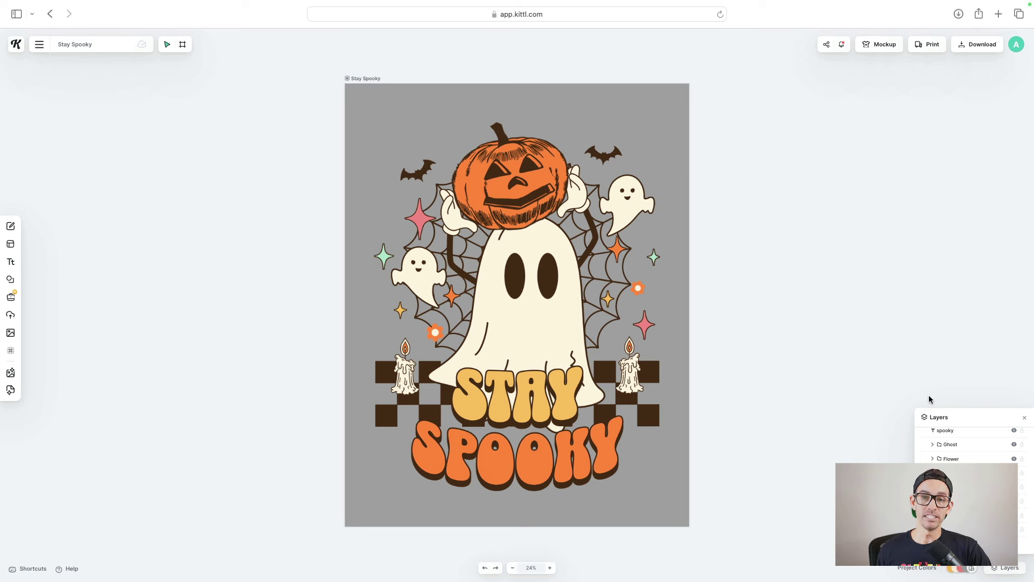
# Delete the small ghost, stars, flower, candles, pumpkin, spider web and both hands
pyautogui.click(951, 458)
pyautogui.press('BackSpace')
pyautogui.press('BackSpace')
pyautogui.press('BackSpace')
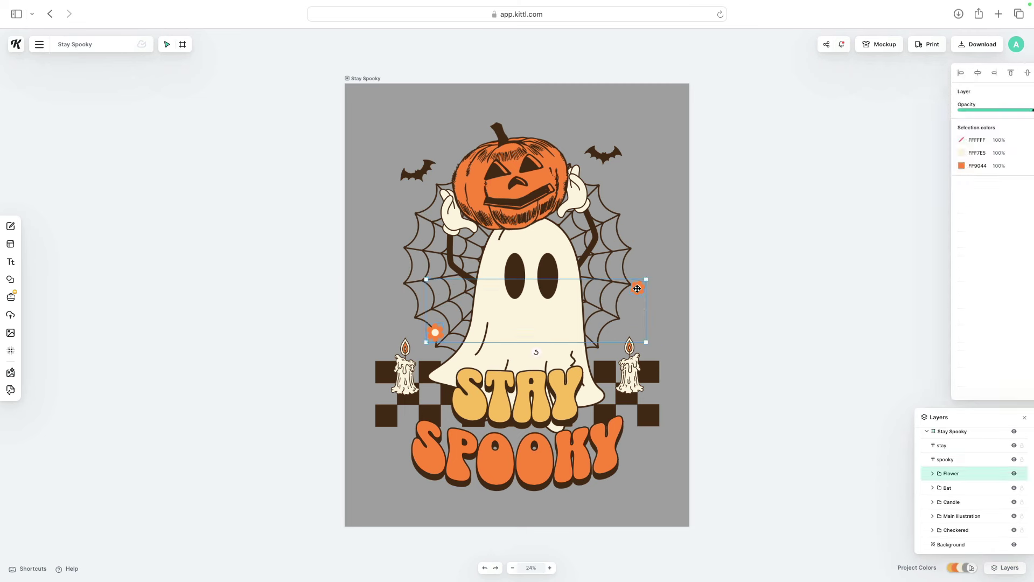
pyautogui.press('BackSpace')
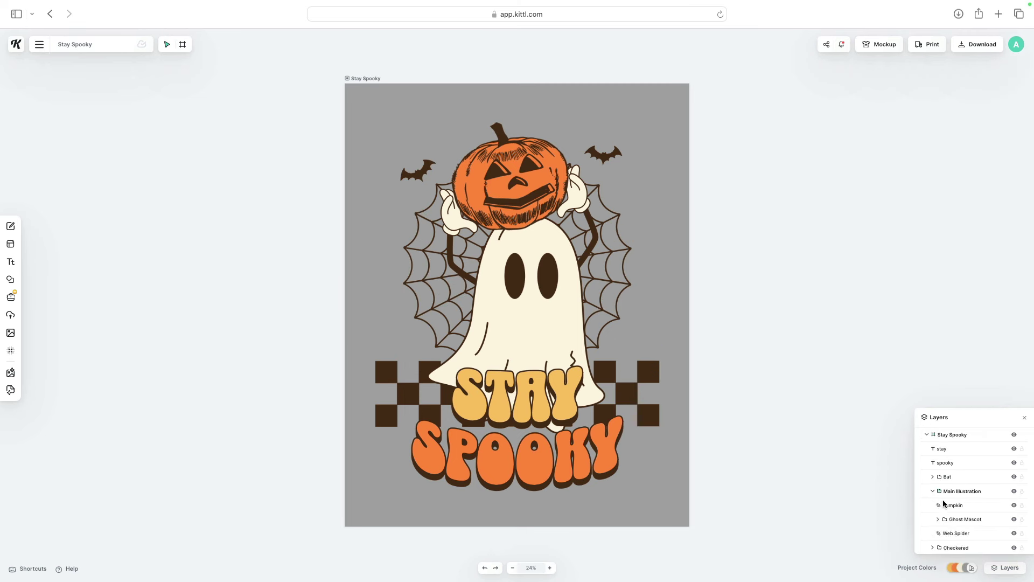
pyautogui.click(949, 505)
pyautogui.press('BackSpace')
pyautogui.click(948, 520)
pyautogui.press('BackSpace')
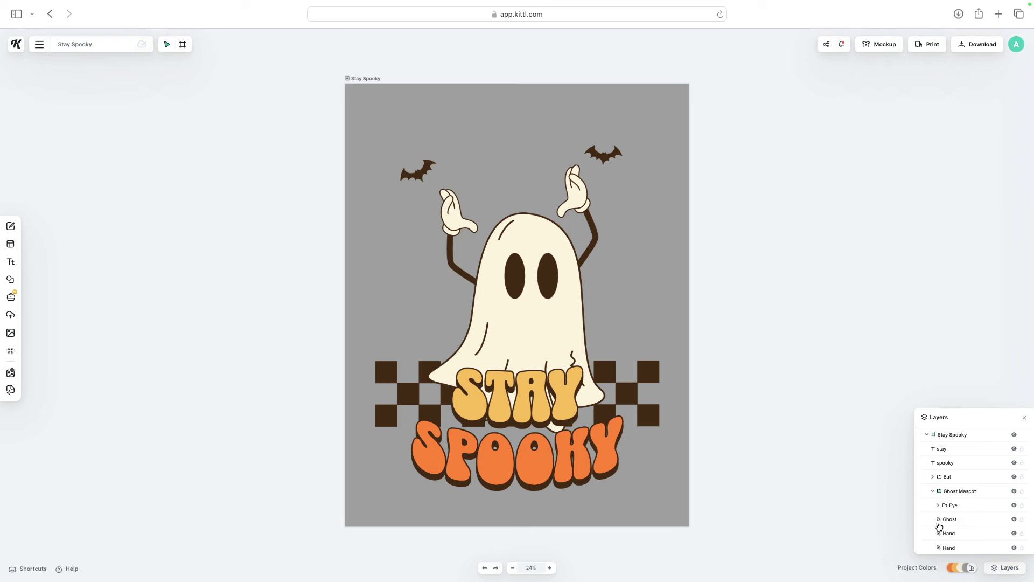
pyautogui.click(947, 532)
pyautogui.press('BackSpace')
pyautogui.click(947, 532)
pyautogui.press('BackSpace')
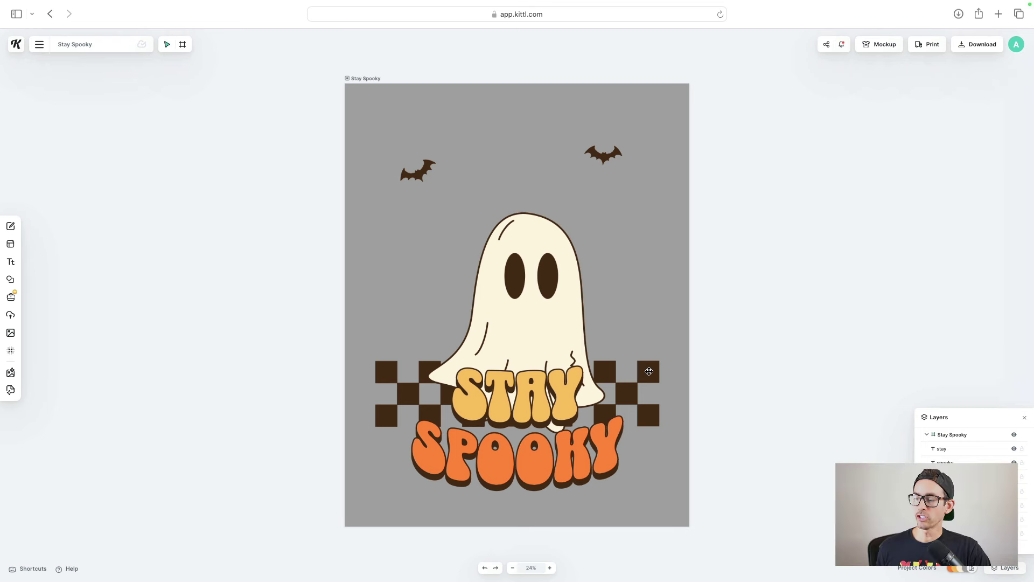
# Stretch the checkerboard band across the full width and move it up behind the ghost
pyautogui.click(649, 371)
pyautogui.moveTo(676, 342); pyautogui.dragTo(683, 340)
pyautogui.moveTo(375, 427); pyautogui.dragTo(347, 428)
pyautogui.moveTo(632, 356); pyautogui.dragTo(630, 284)
pyautogui.click(760, 294)
# Enlarge the ghost, shift it slightly up and right, and select both bats
pyautogui.click(520, 230)
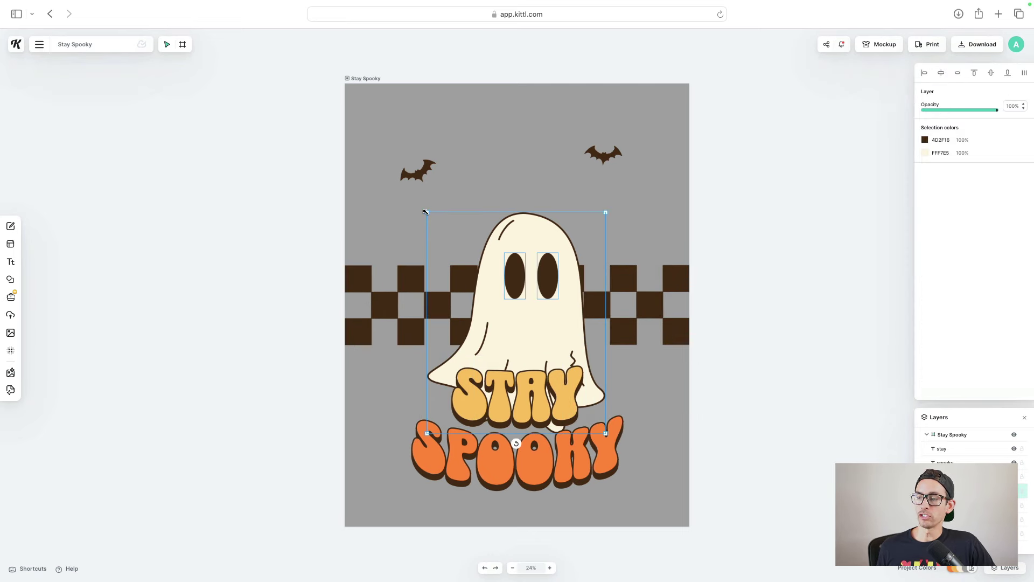
pyautogui.moveTo(419, 206); pyautogui.dragTo(401, 186)
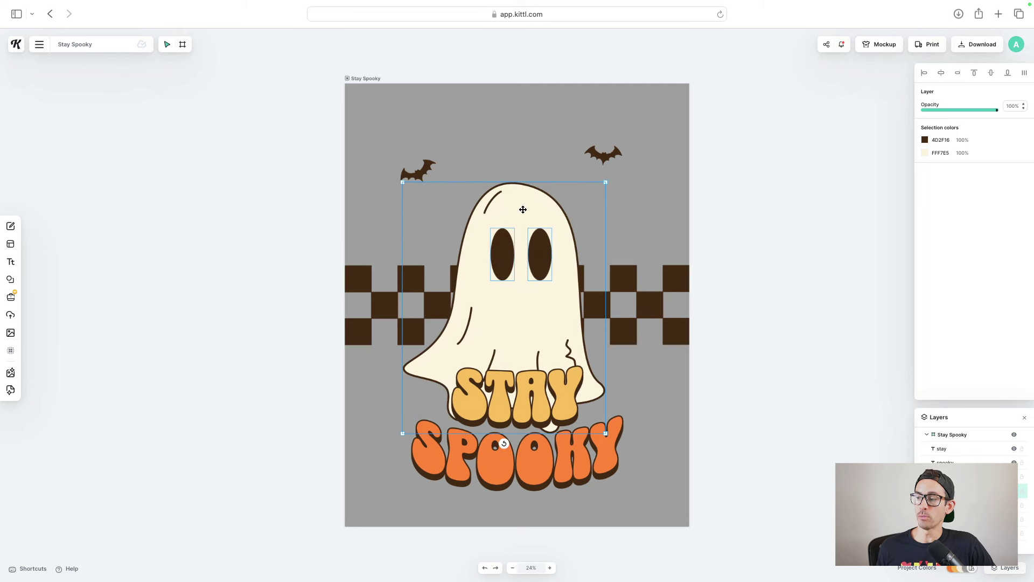
pyautogui.moveTo(522, 209)
pyautogui.mouseDown()
pyautogui.moveTo(524, 217)
pyautogui.moveTo(529, 195)
pyautogui.mouseUp()
pyautogui.click(662, 261)
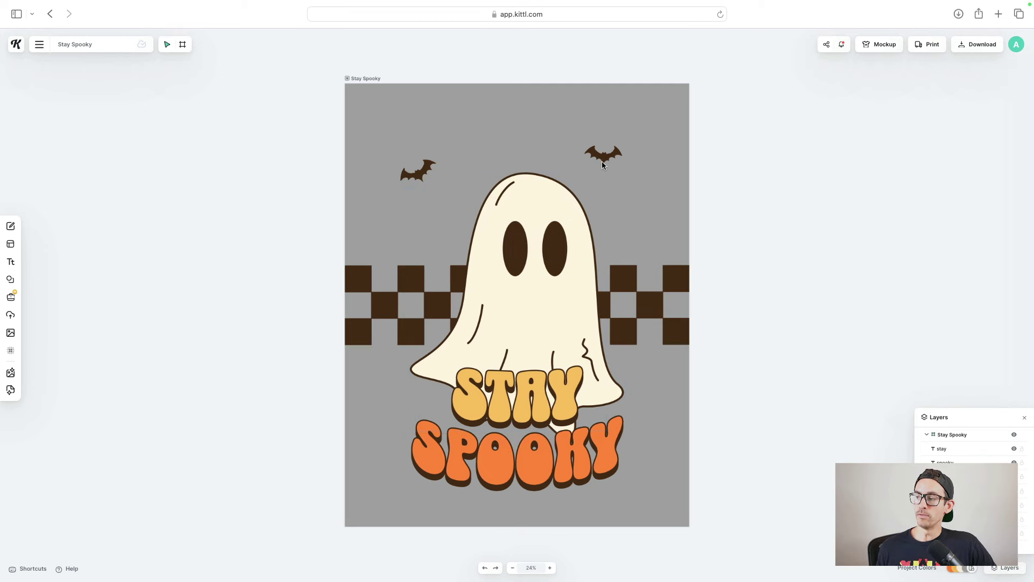
pyautogui.click(604, 158)
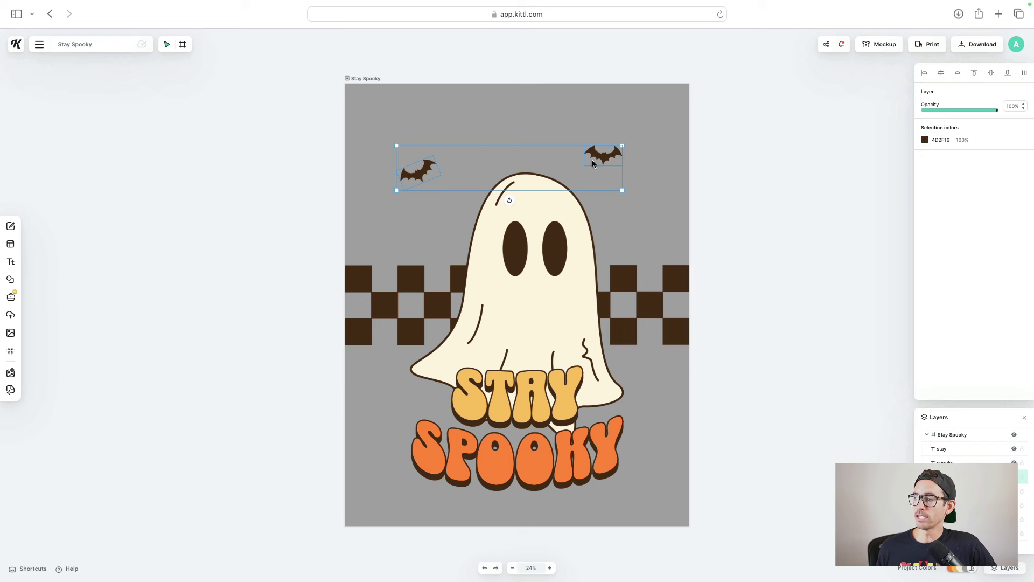
# Ungroup the bats, move one beside the STAY text and enlarge the upper-right one
pyautogui.rightClick(515, 166)
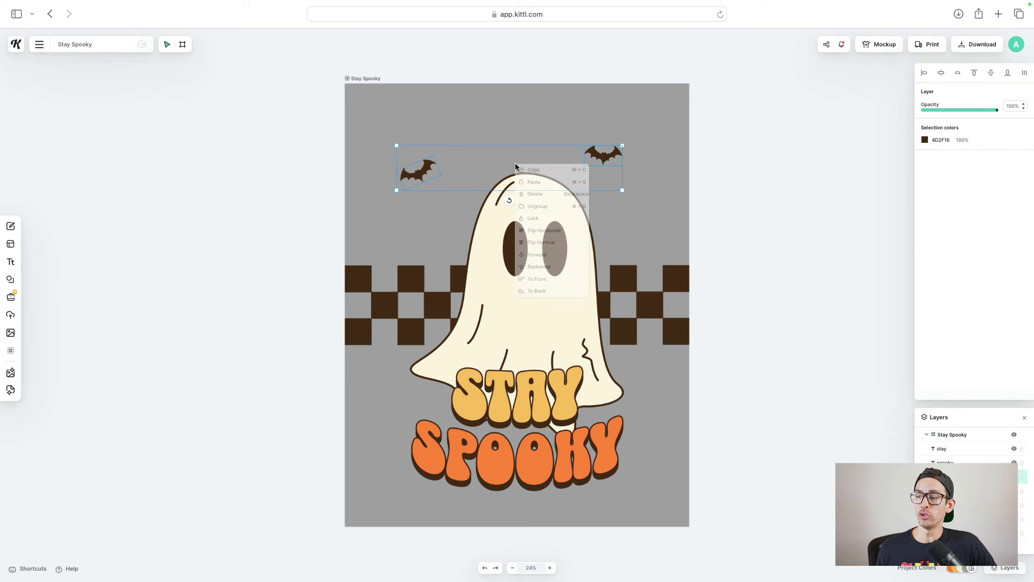
pyautogui.click(533, 207)
pyautogui.moveTo(604, 156); pyautogui.dragTo(606, 185)
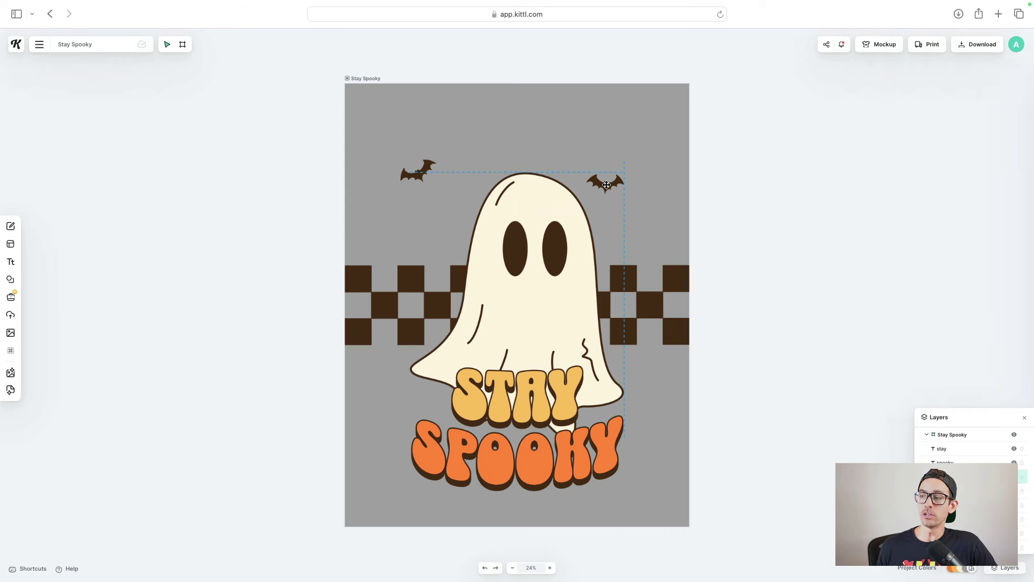
pyautogui.moveTo(422, 171); pyautogui.dragTo(373, 386)
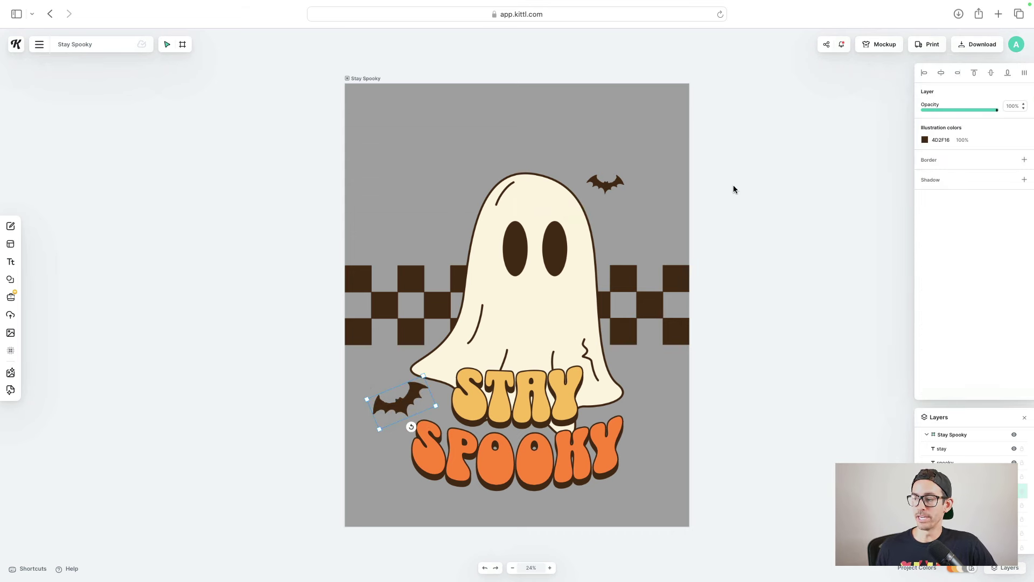
pyautogui.click(611, 189)
pyautogui.moveTo(625, 174); pyautogui.dragTo(616, 197)
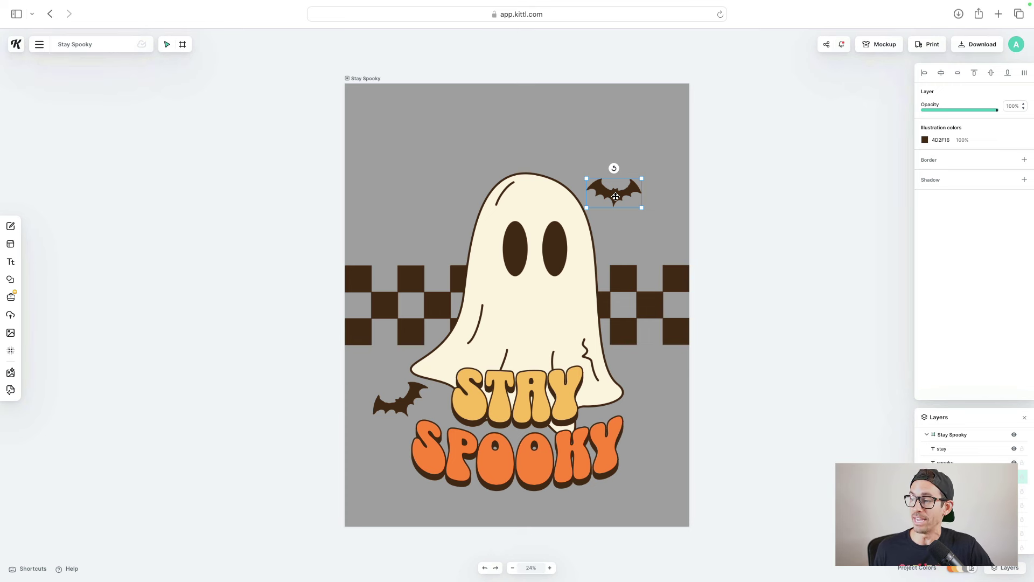
# Recolour both bats with the cream Document Color and select the checkerboard's colour picker
pyautogui.click(924, 139)
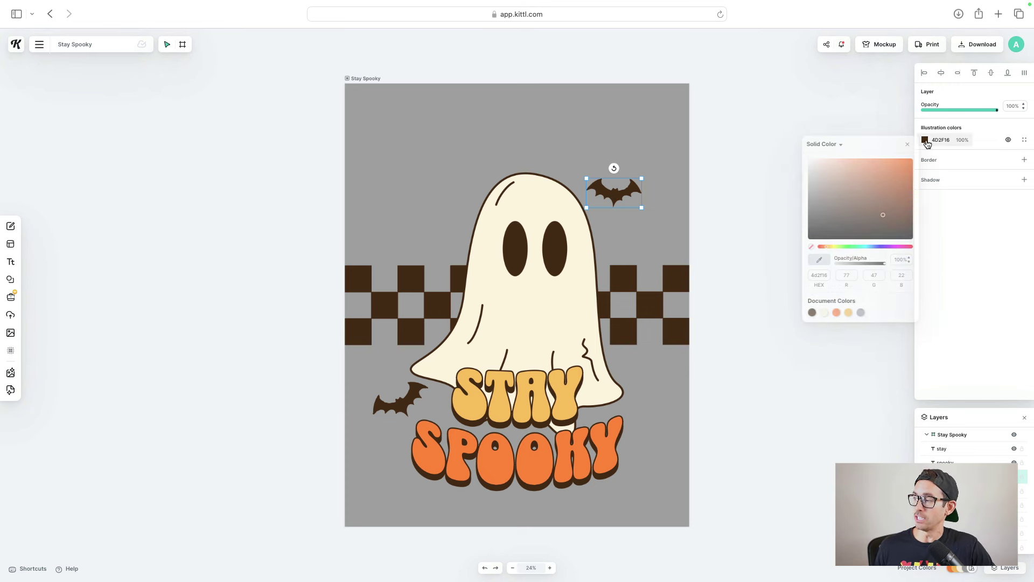
pyautogui.click(824, 313)
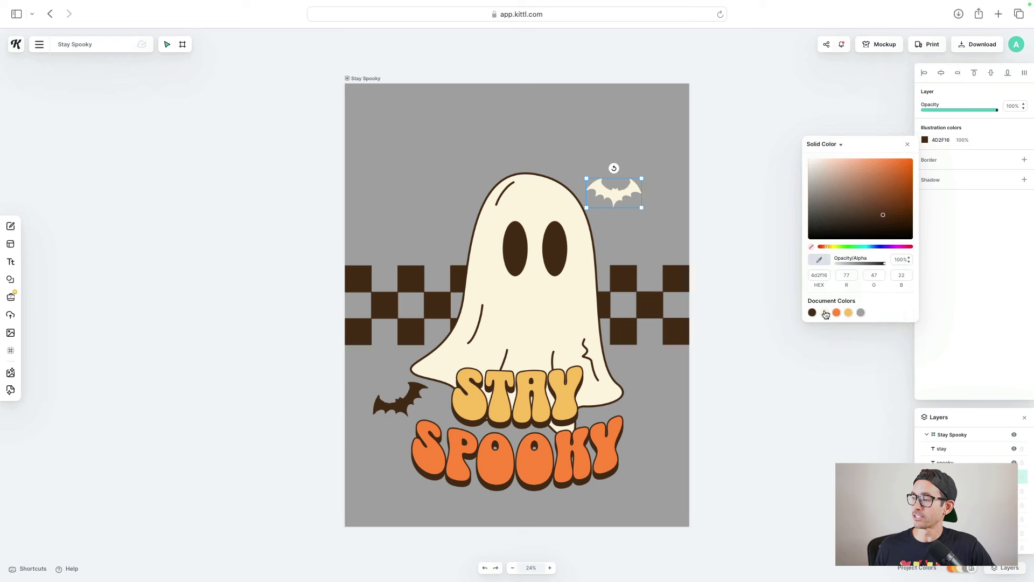
pyautogui.click(405, 403)
pyautogui.click(925, 140)
pyautogui.click(824, 313)
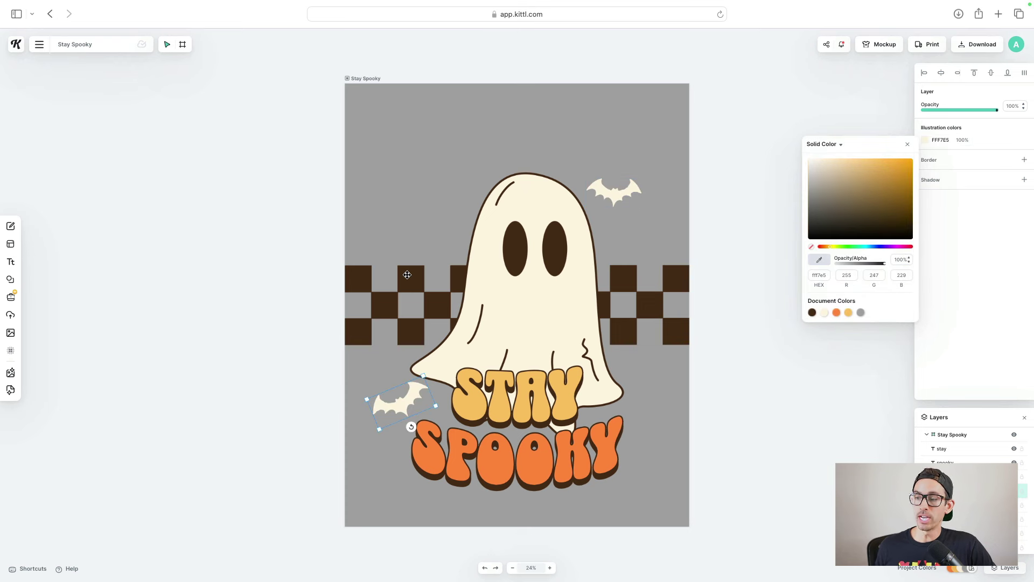
pyautogui.click(407, 275)
pyautogui.click(925, 140)
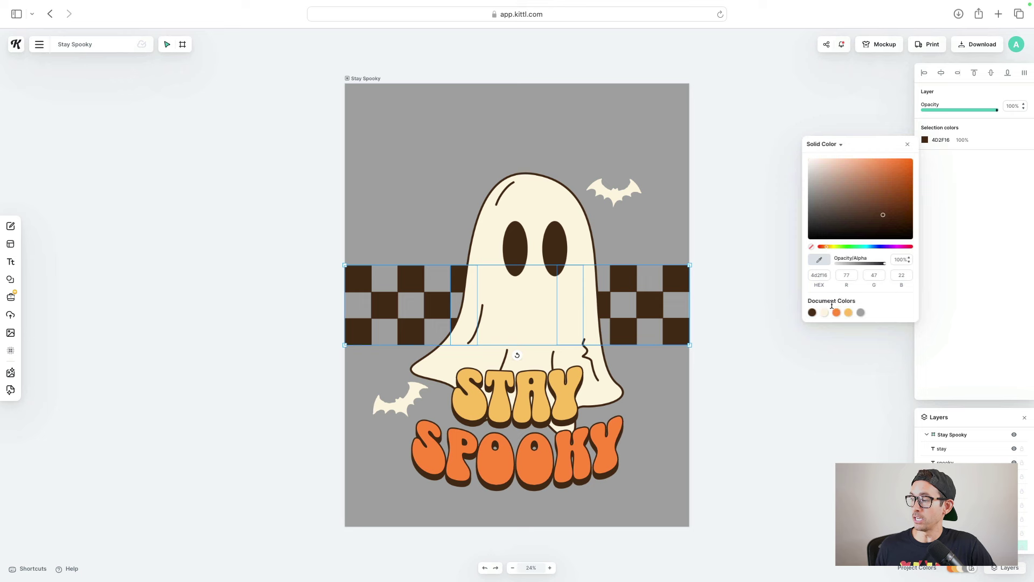
# Make the checkerboard's dark squares cream and delete the STAY text
pyautogui.click(824, 312)
pyautogui.press('Escape')
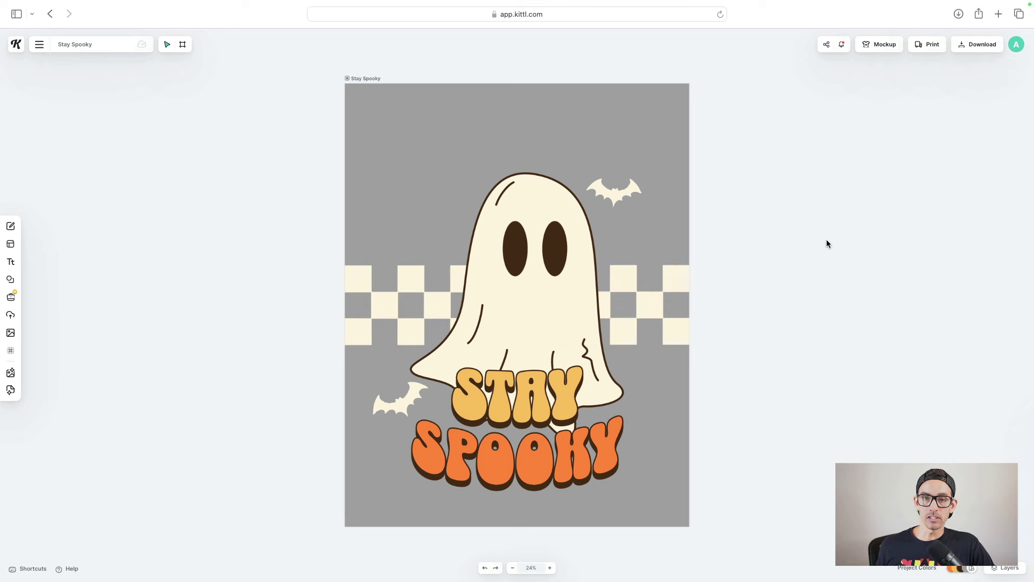
pyautogui.click(518, 394)
pyautogui.press('Delete')
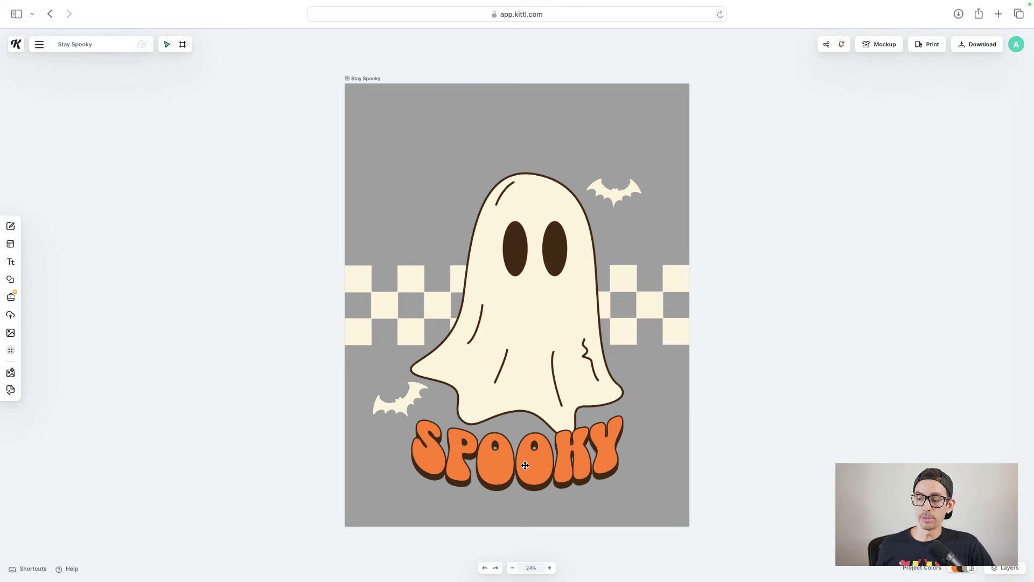
# Set SPOOKY's font size to 685 and arch it upward to about 80%
pyautogui.click(525, 466)
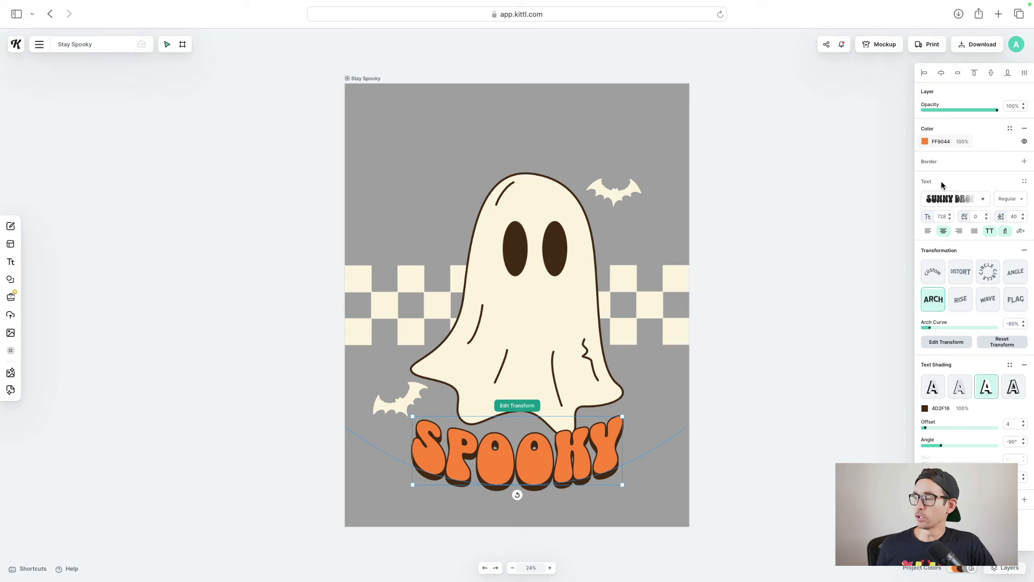
pyautogui.click(940, 216)
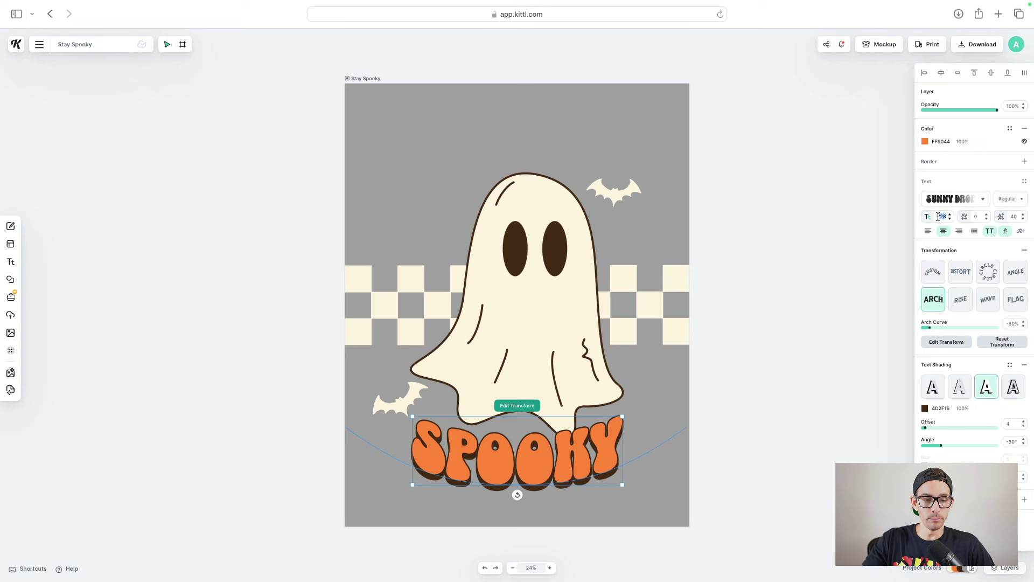
pyautogui.write('685')
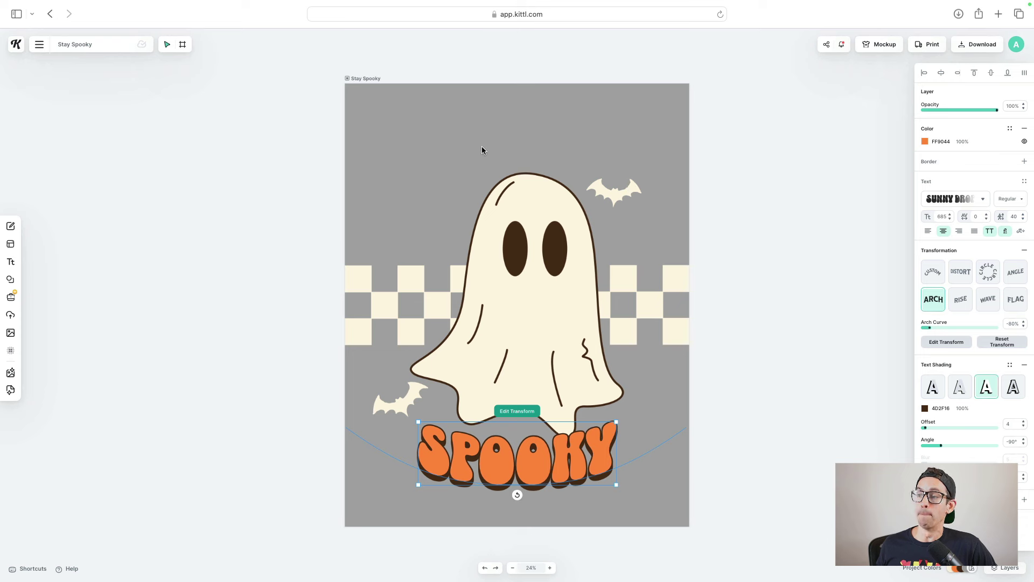
pyautogui.click(518, 411)
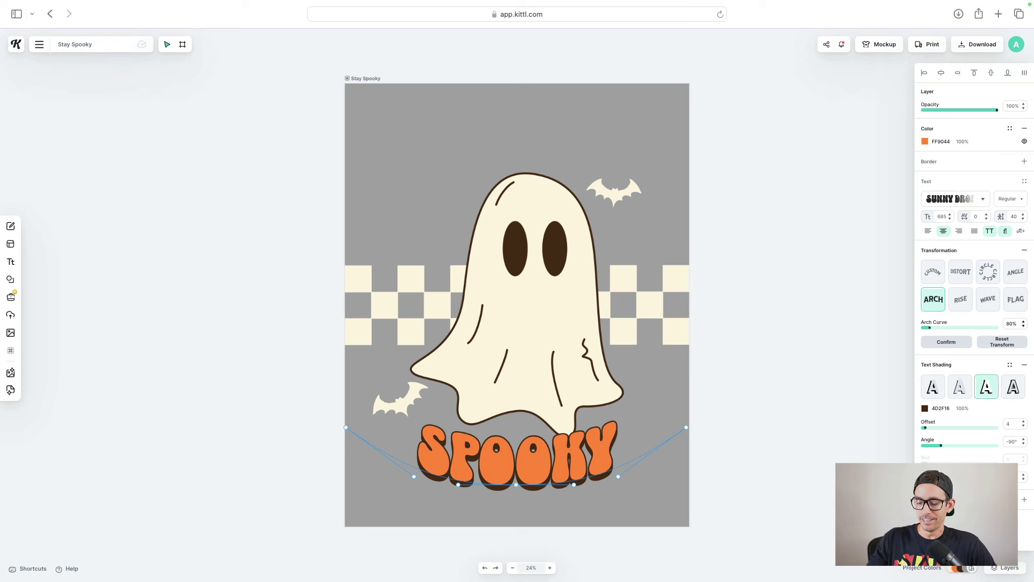
pyautogui.moveTo(929, 327); pyautogui.dragTo(989, 327)
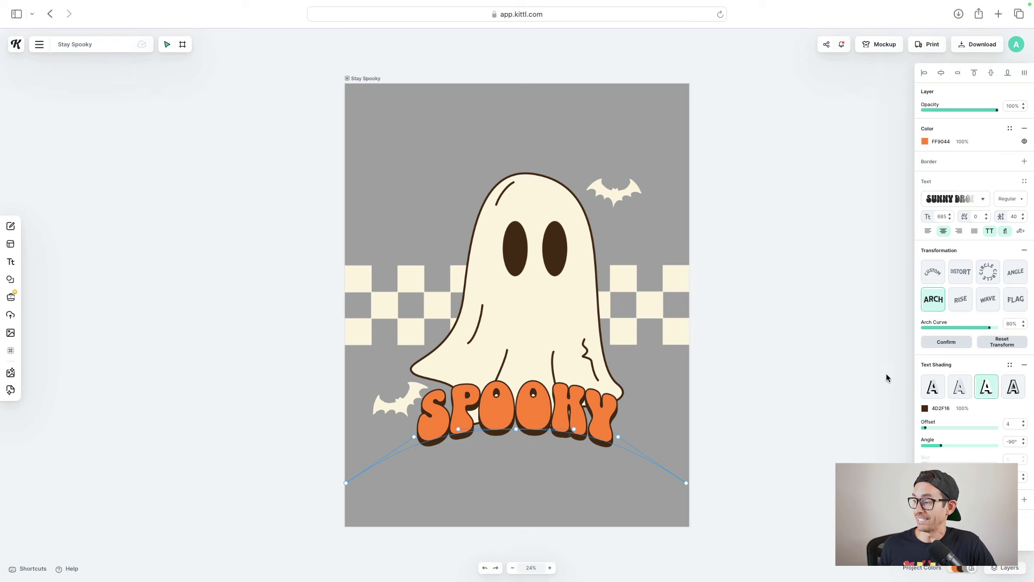
# Give the title a cream FFF7E5 shadow and retype it as CREEP IT REAL
pyautogui.click(925, 409)
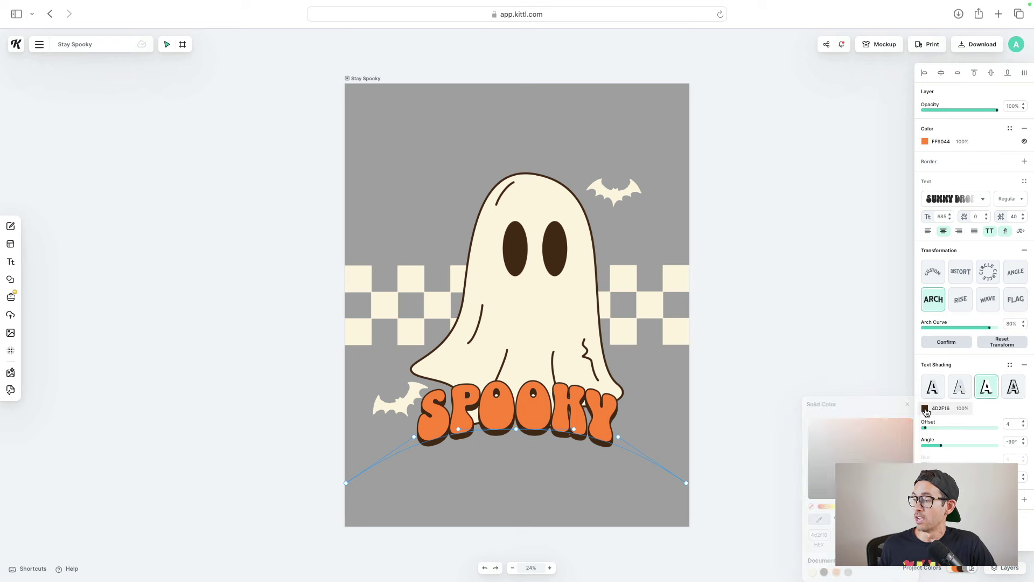
pyautogui.click(813, 571)
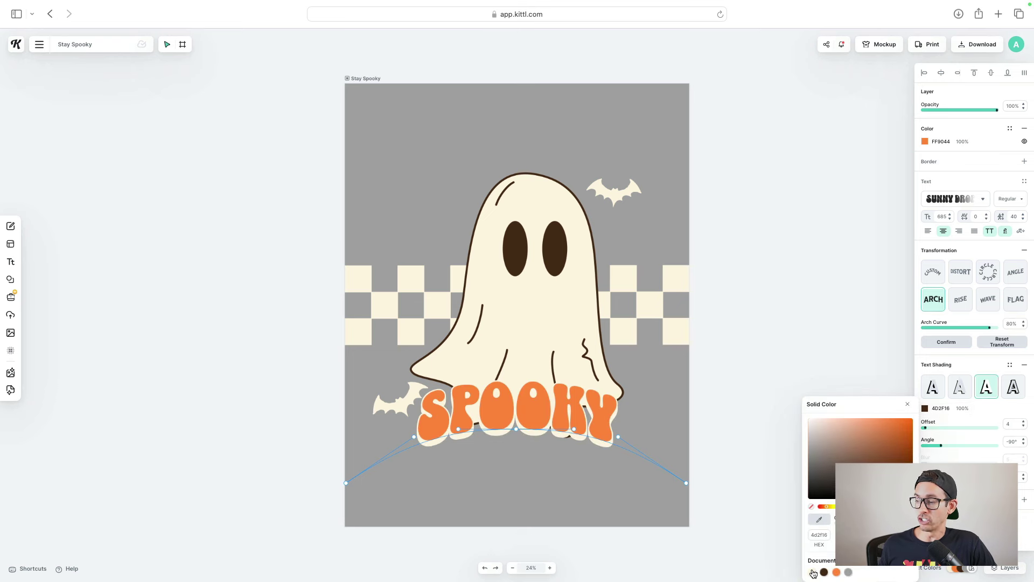
pyautogui.doubleClick(524, 406)
pyautogui.write('CREEP IT REAL')
pyautogui.click(713, 425)
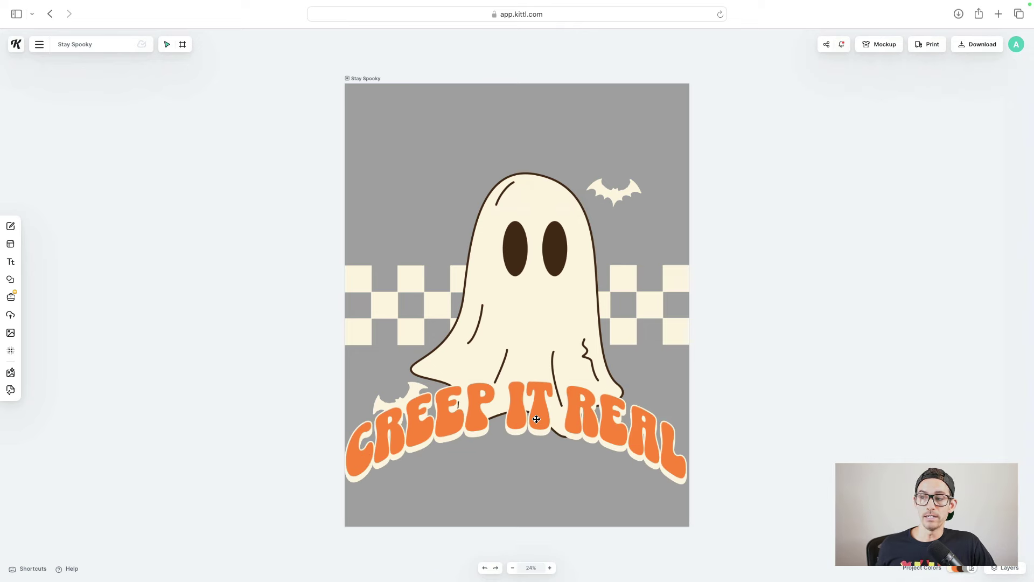
# Move the CREEP IT REAL title to the artboard top and nudge the lower-left bat down
pyautogui.moveTo(535, 415); pyautogui.dragTo(537, 133)
pyautogui.moveTo(403, 401); pyautogui.dragTo(400, 411)
pyautogui.click(746, 380)
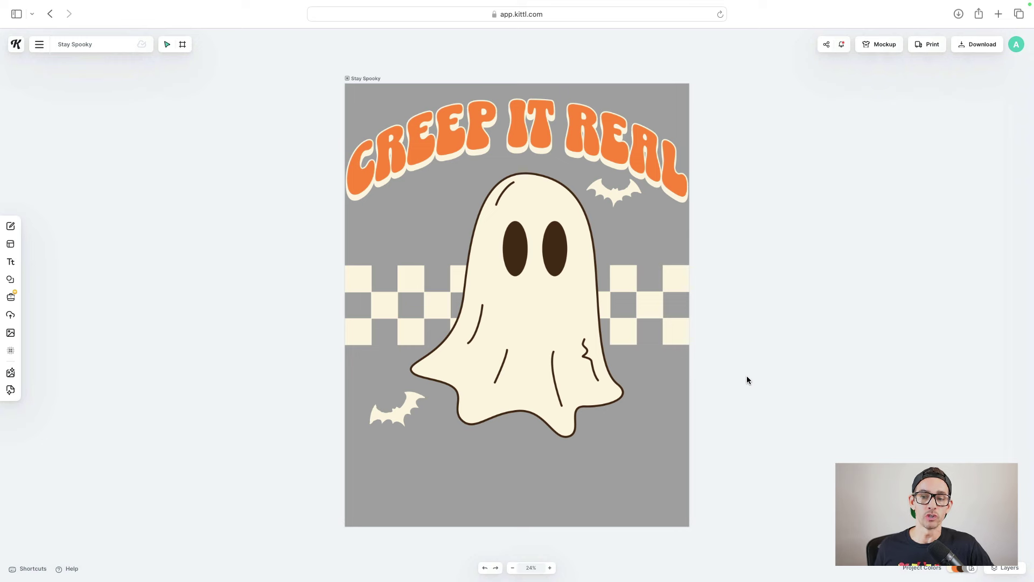
# Apply a Grunge texture with Alpha Mask blending and Clip Content, then bring up Download
pyautogui.click(11, 351)
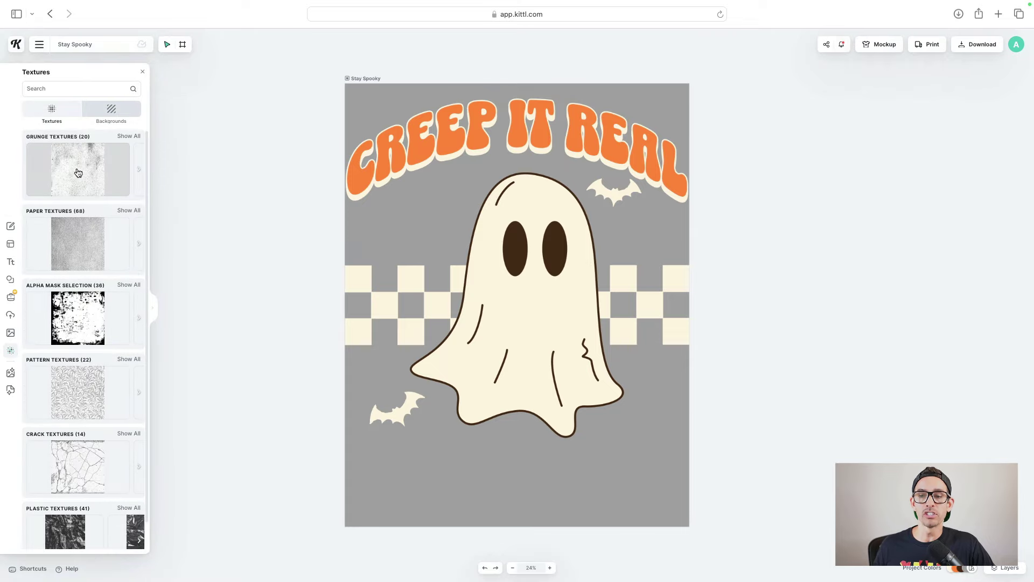
pyautogui.click(69, 178)
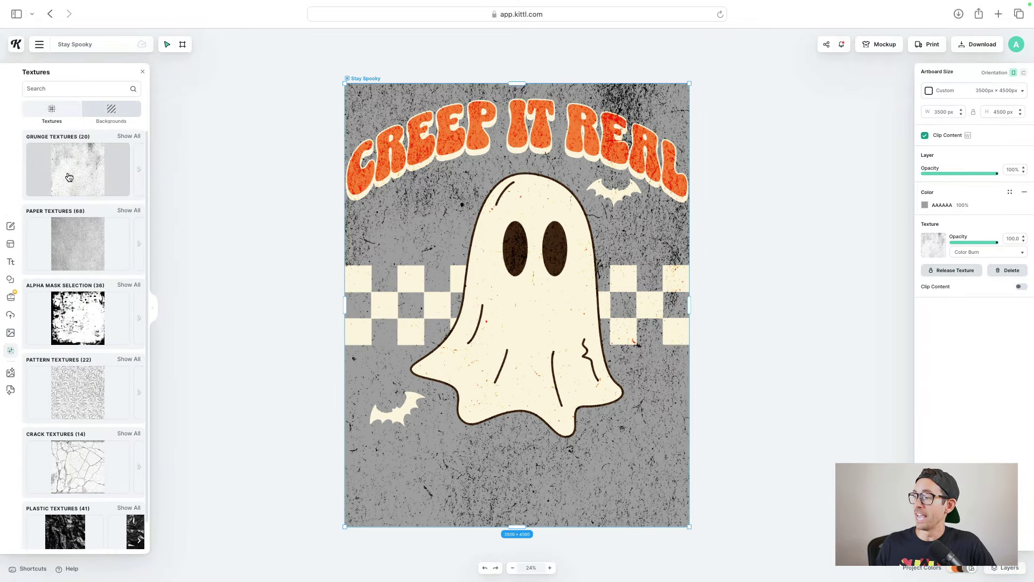
pyautogui.click(967, 252)
pyautogui.click(968, 337)
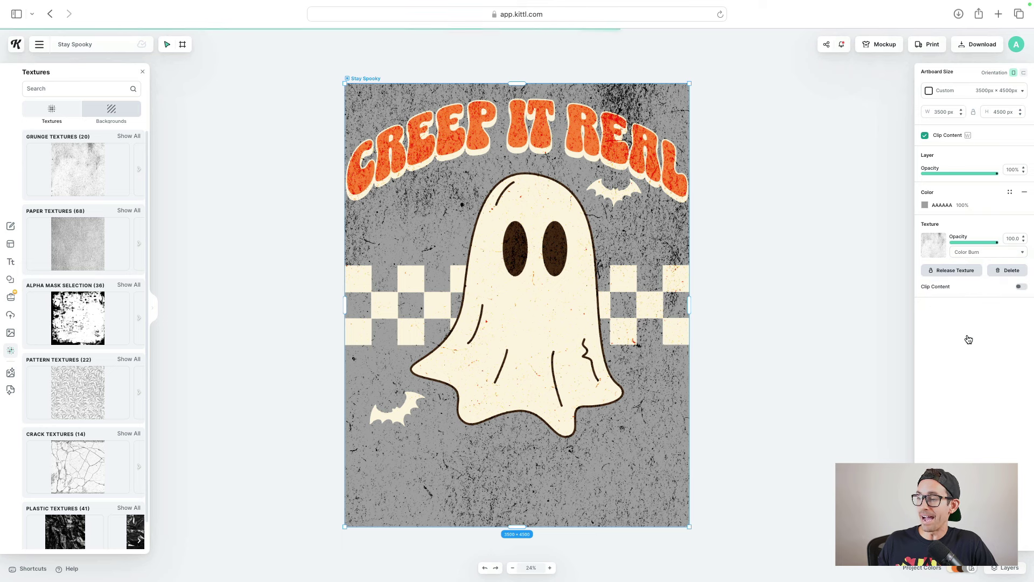
pyautogui.click(1020, 287)
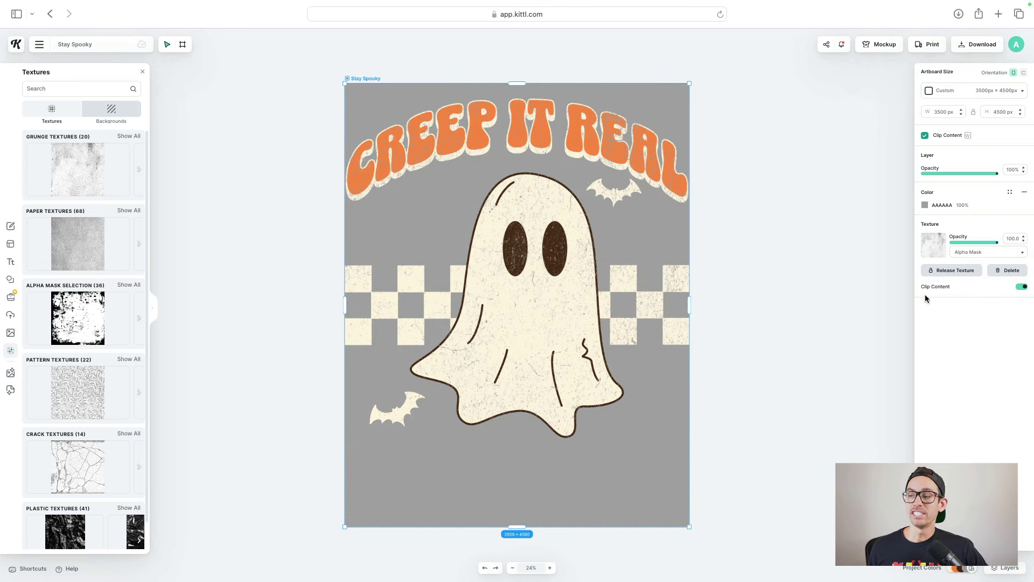
pyautogui.click(745, 313)
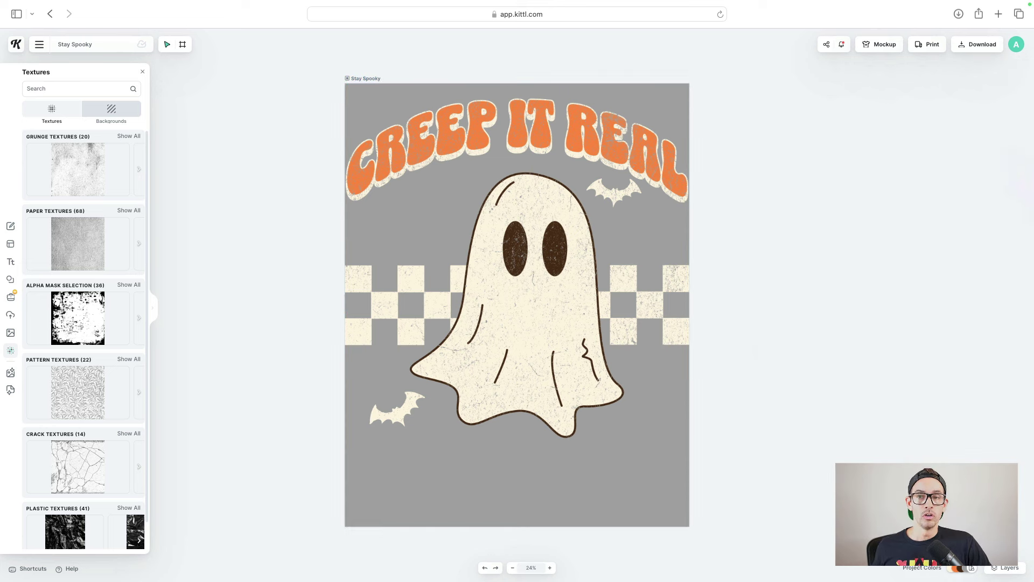
pyautogui.click(973, 44)
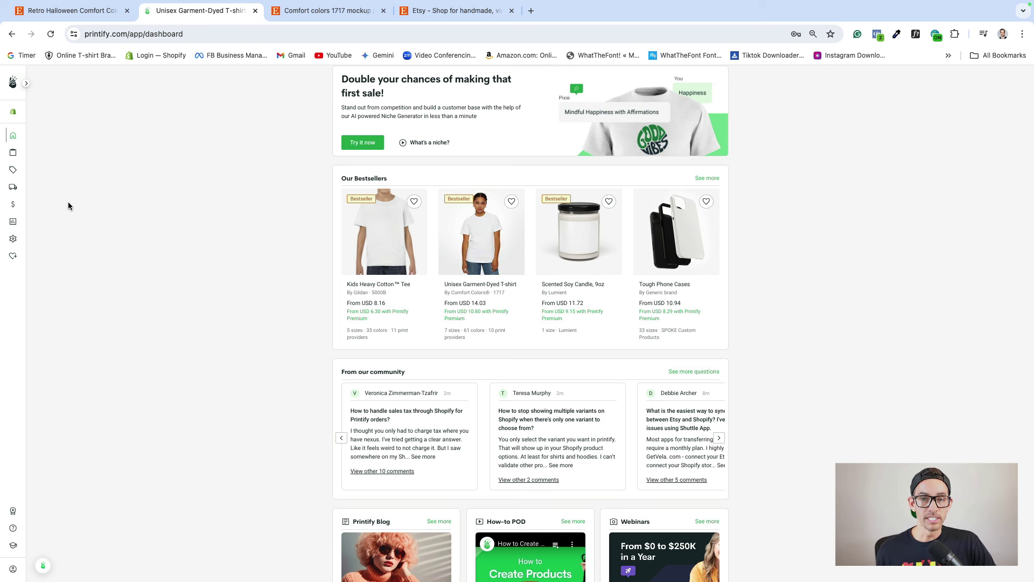
# Start a SwiftPOD design for the Unisex Garment-Dyed T-shirt and add the Pepper variant
pyautogui.moveTo(13, 153)
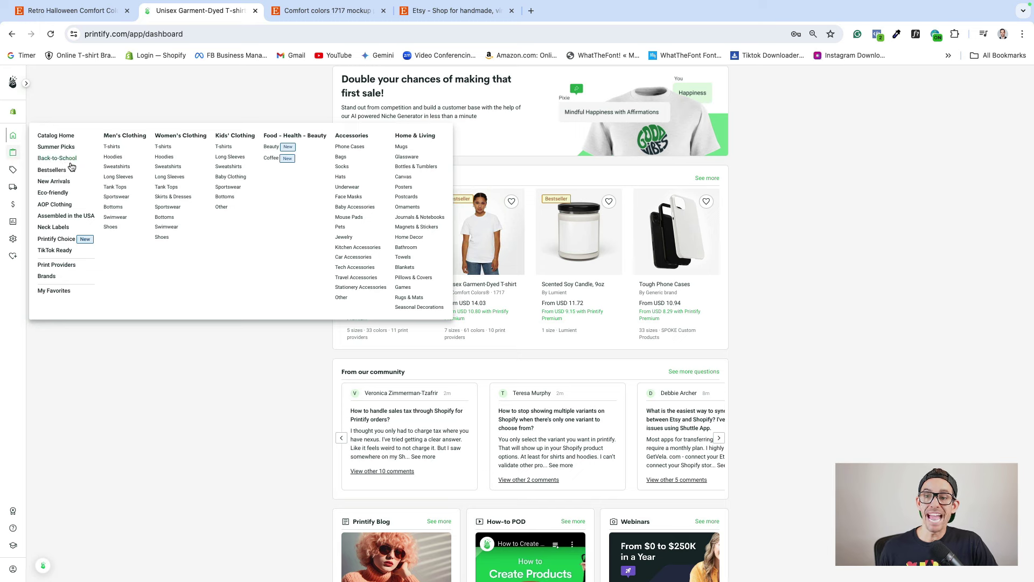
pyautogui.click(163, 147)
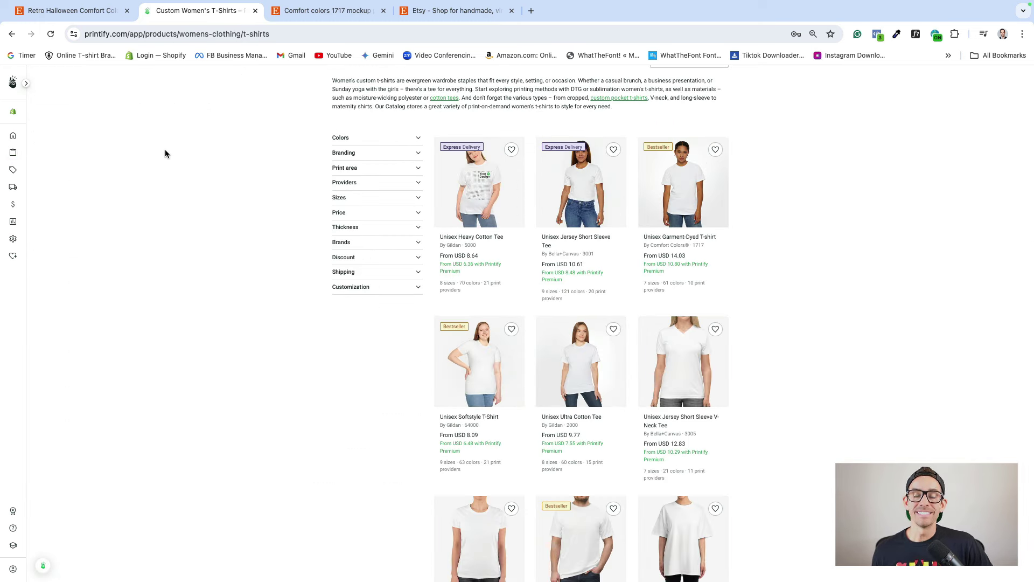
pyautogui.click(671, 184)
pyautogui.scroll(-5, 682, 280)
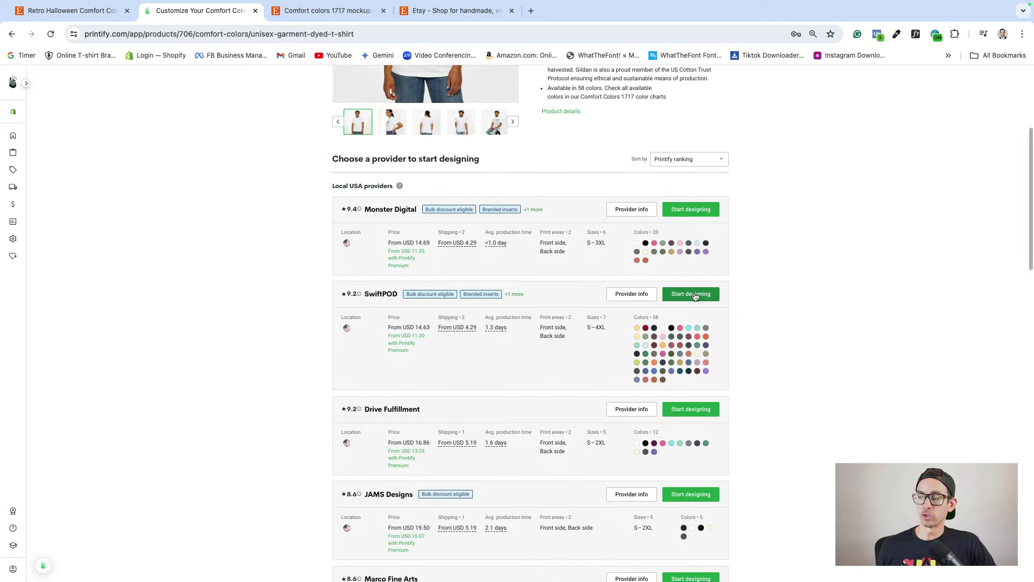
pyautogui.click(694, 297)
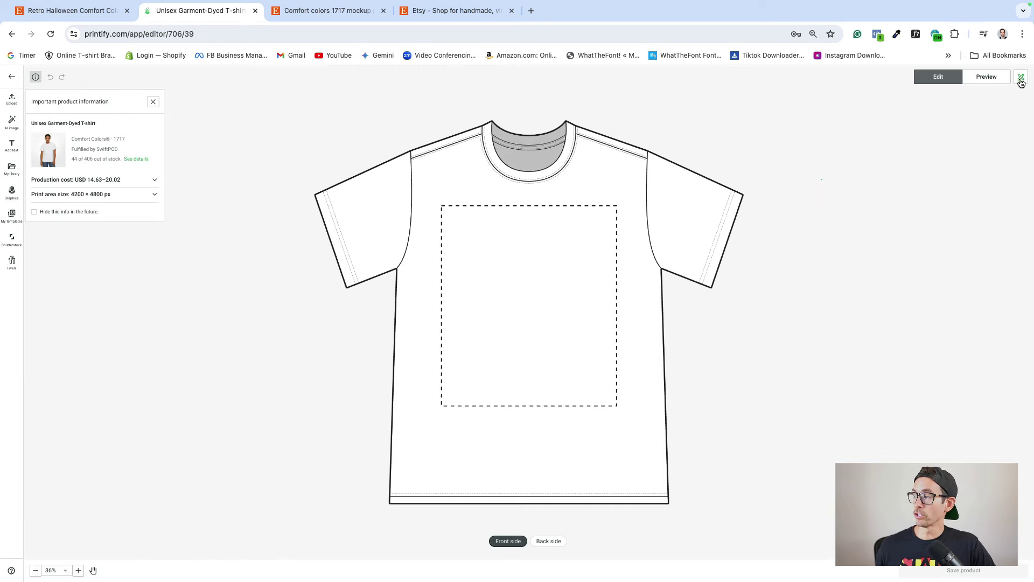
pyautogui.click(1021, 80)
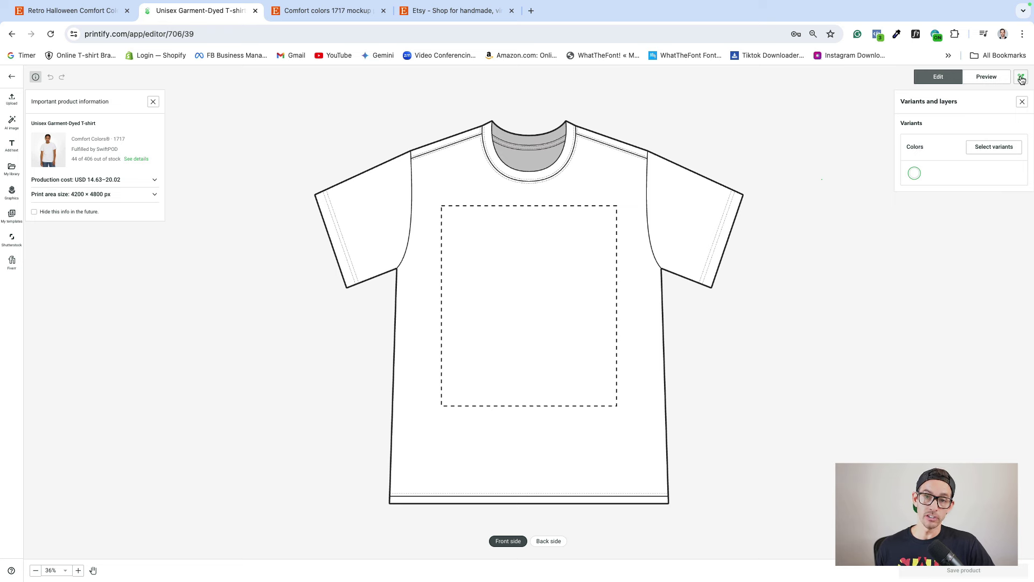
pyautogui.click(994, 147)
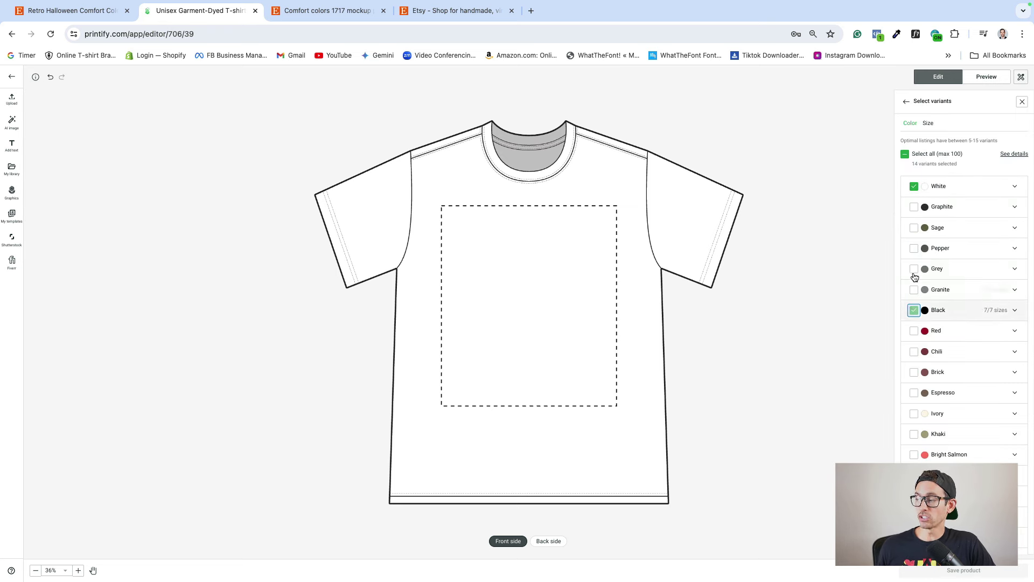
pyautogui.click(915, 249)
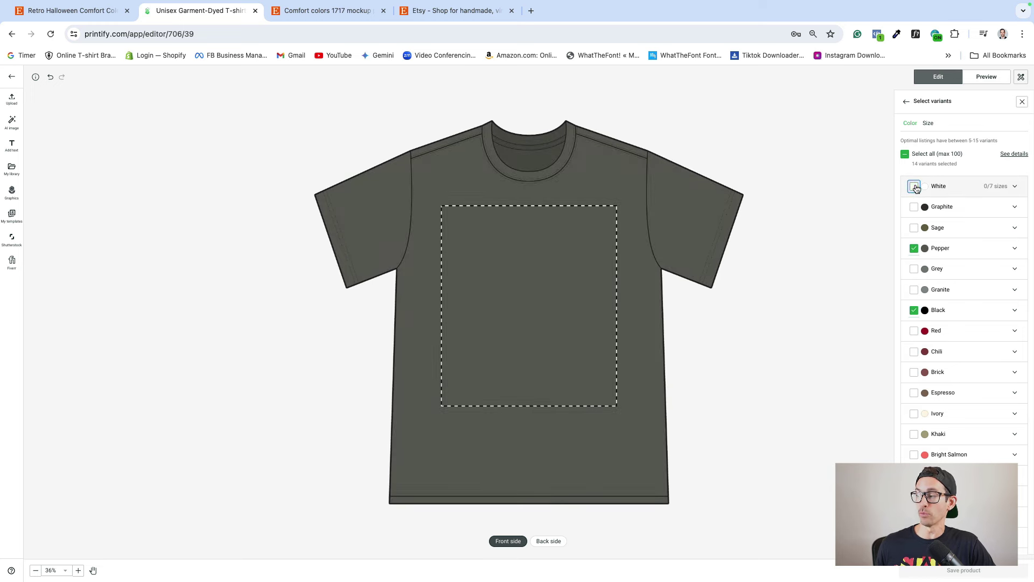
# Upload the ghost PNG onto the shirt and check the Person 2 mockup preview
pyautogui.moveTo(885, 224); pyautogui.dragTo(517, 296)
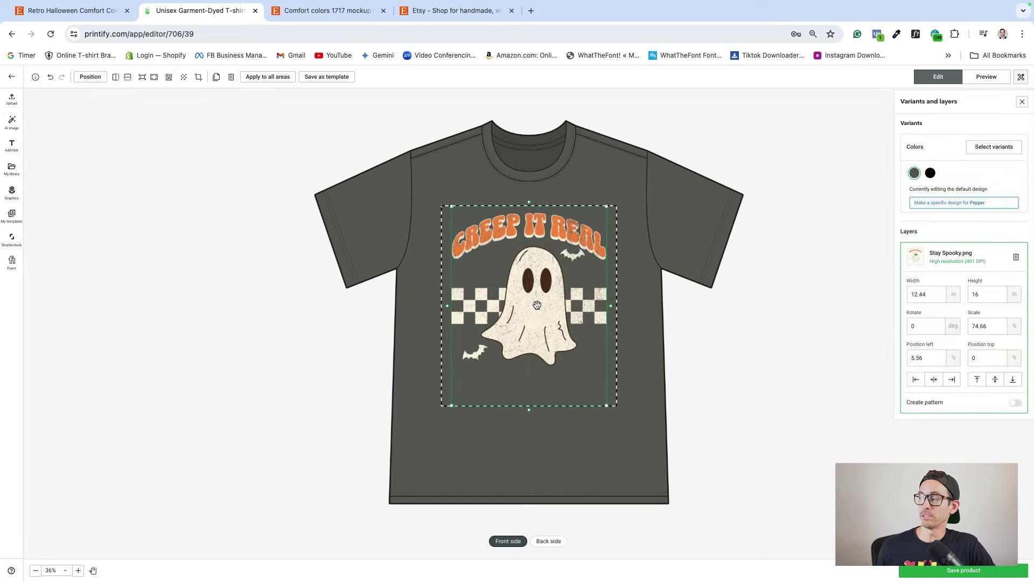
pyautogui.click(990, 79)
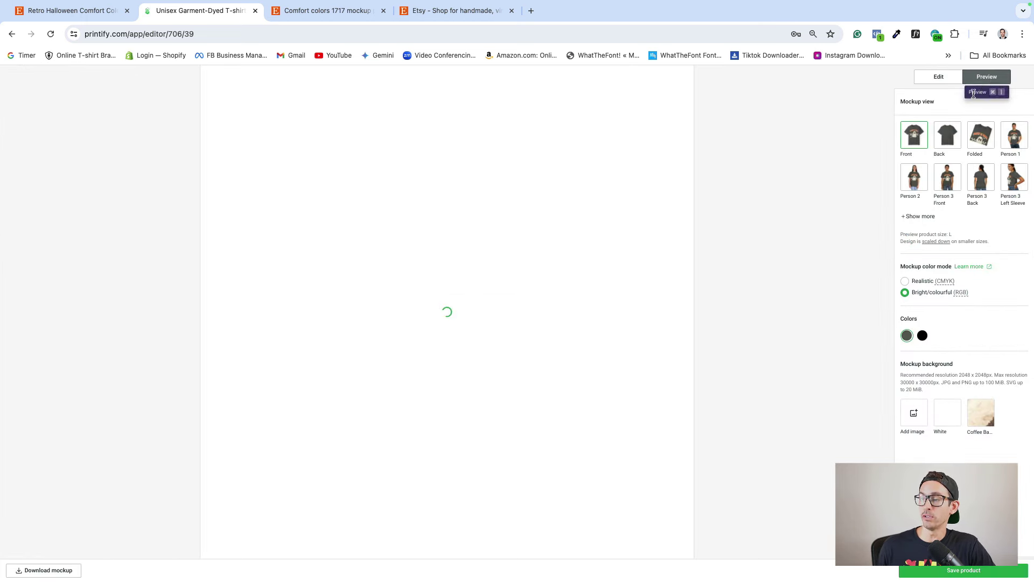
pyautogui.click(915, 178)
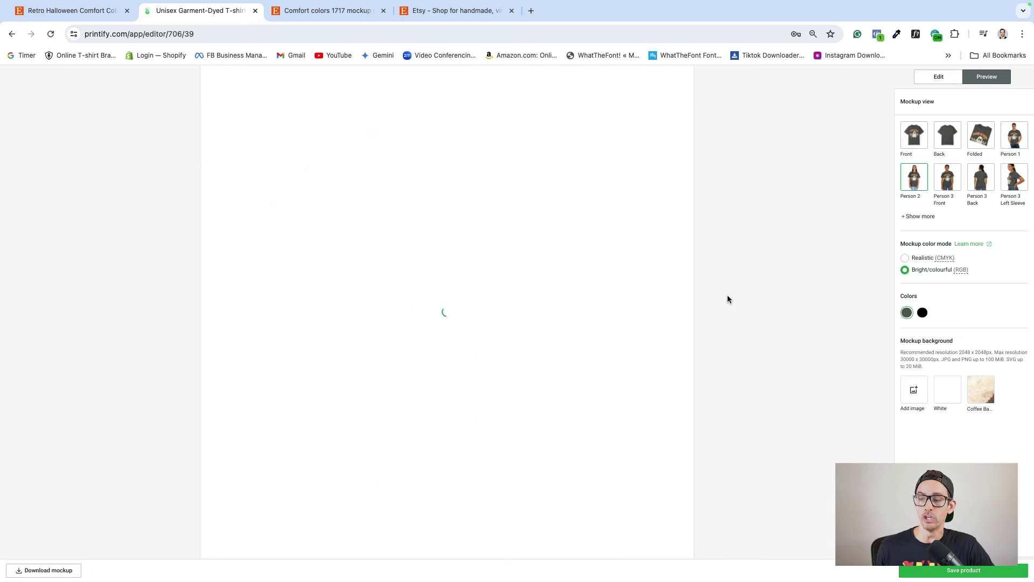
pyautogui.click(924, 81)
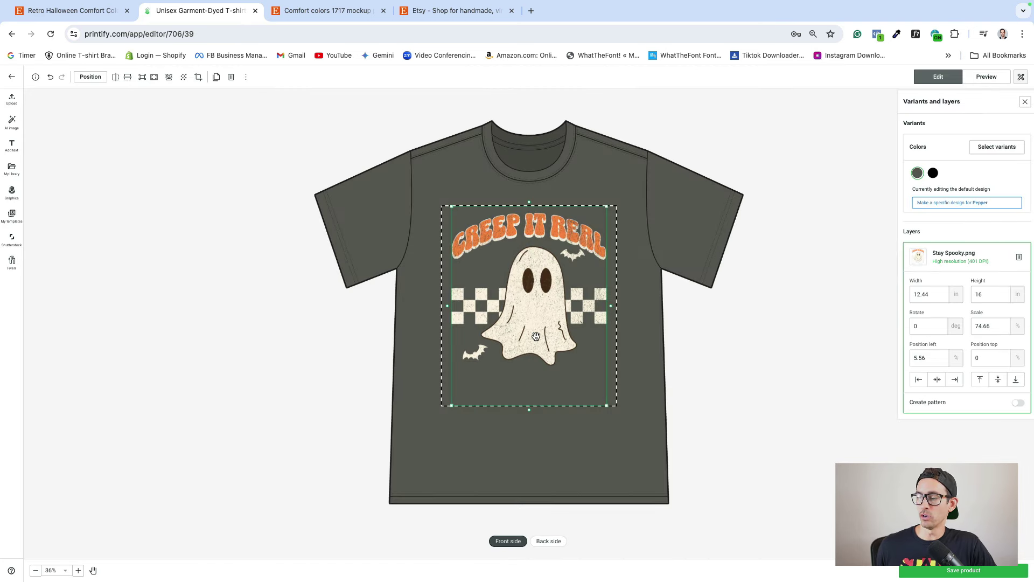
# Shrink the design slightly, nudge it up and right, and preview it again
pyautogui.moveTo(607, 404); pyautogui.dragTo(602, 395)
pyautogui.moveTo(547, 305); pyautogui.dragTo(550, 301)
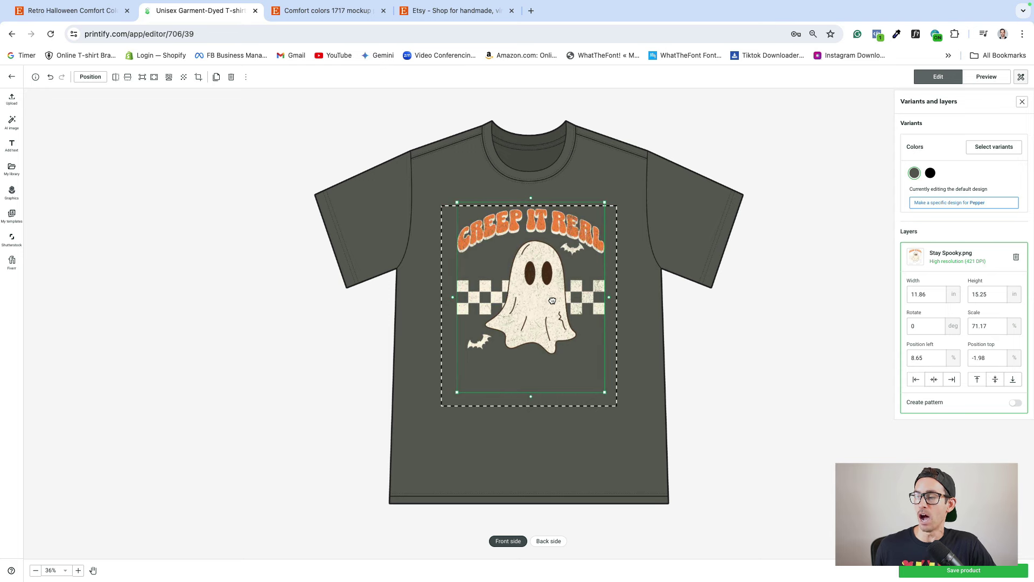
pyautogui.click(986, 76)
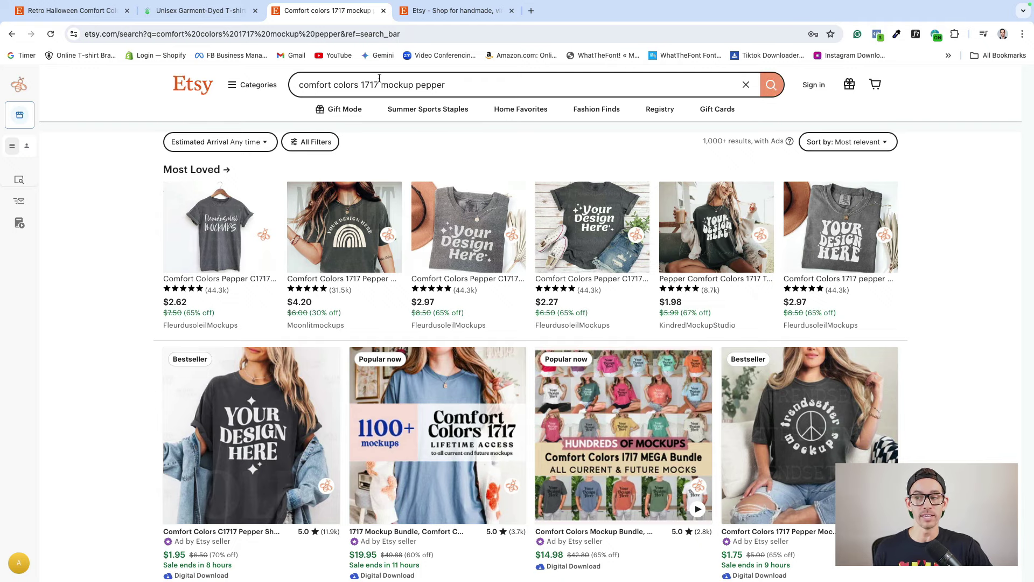
# Scroll through the Etsy results for 'comfort colors 1717 mockup pepper'
pyautogui.scroll(-7, 481, 196)
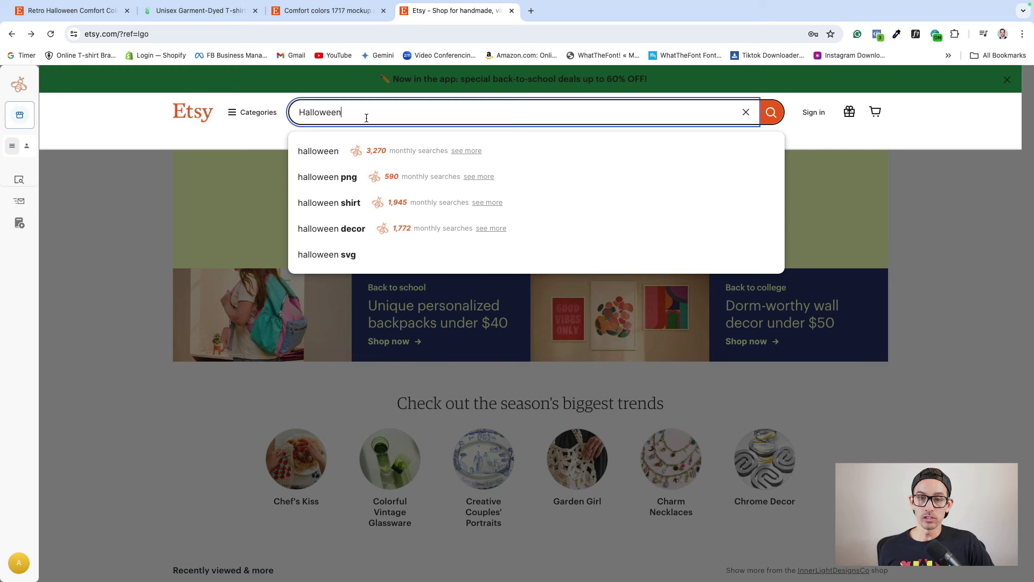
# Search Etsy for 'halloween' and browse the Halloween shirt listings that come up
pyautogui.click(383, 164)
pyautogui.scroll(-10, 956, 566)
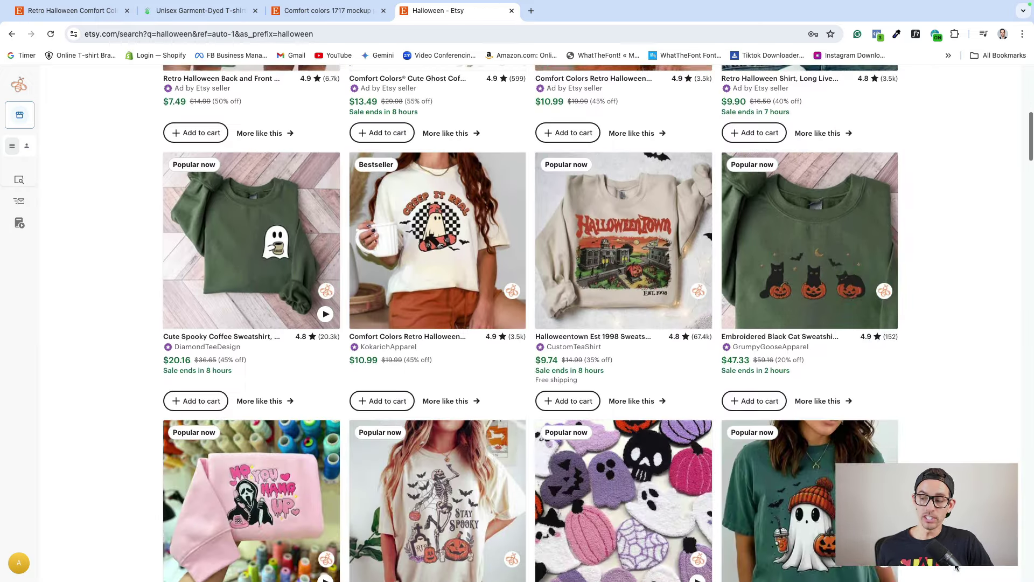
pyautogui.scroll(-8, 956, 566)
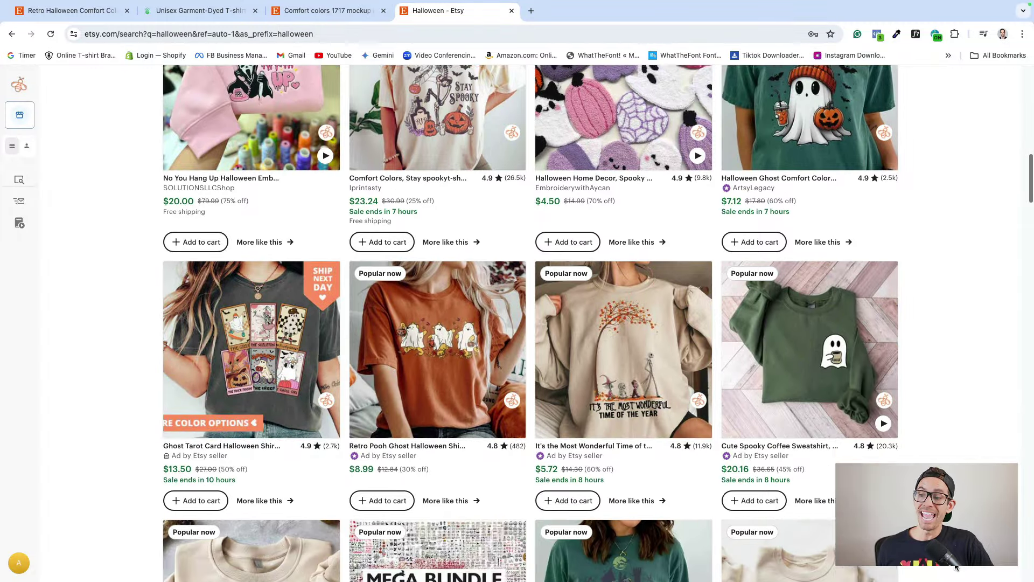
pyautogui.scroll(-2, 956, 566)
pyautogui.scroll(15, 956, 567)
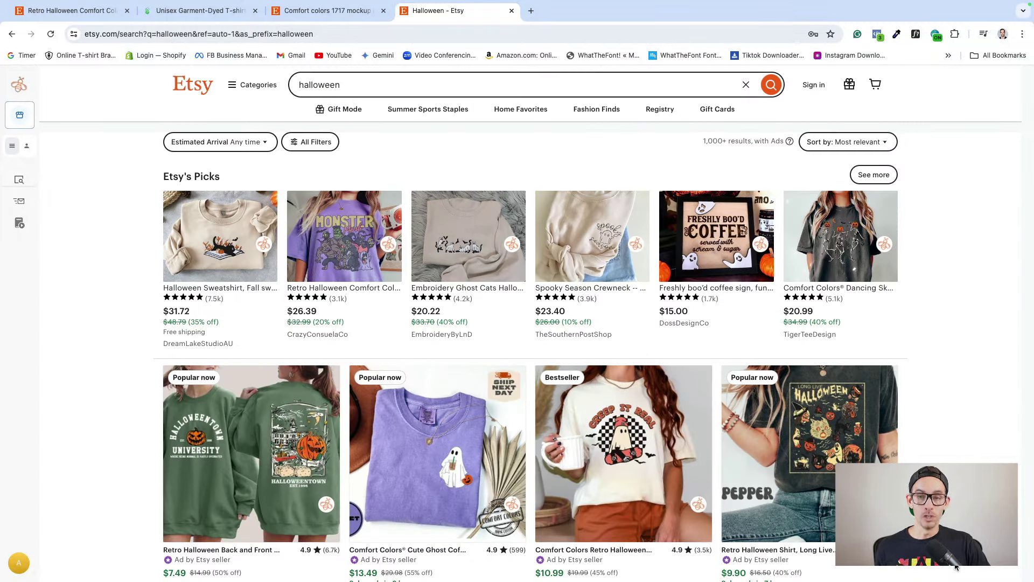